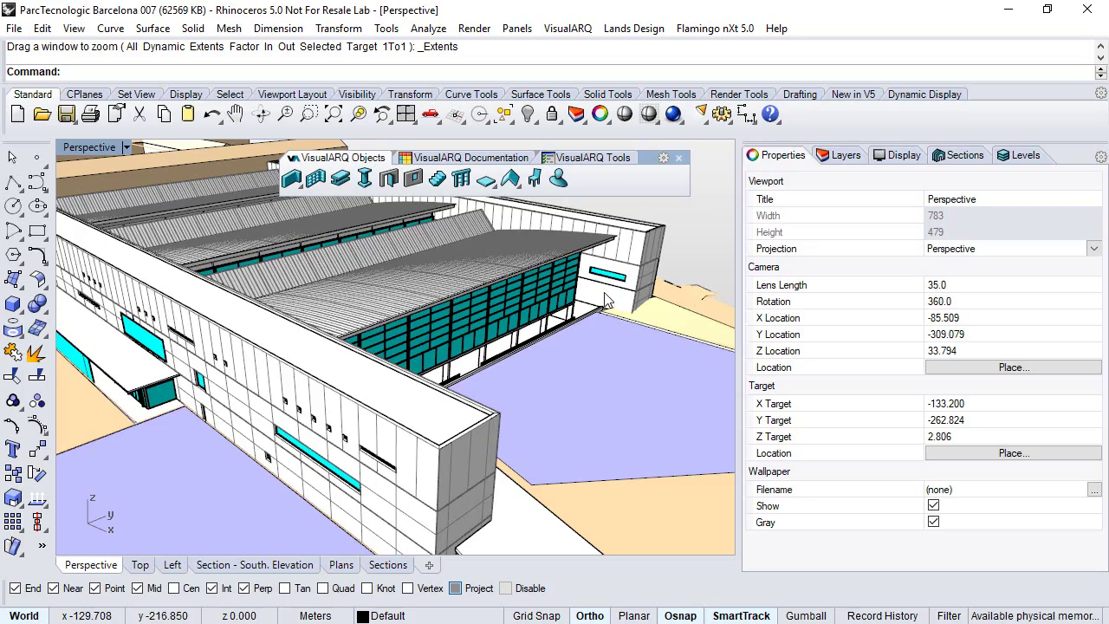
- Raise the Perspective viewpoint so it looks down across the building's glazed façade
right_click_drag(612, 298, 199, 105)
- Launch Grasshopper and open the 'Louvre system' definition
type("Grasshopper")
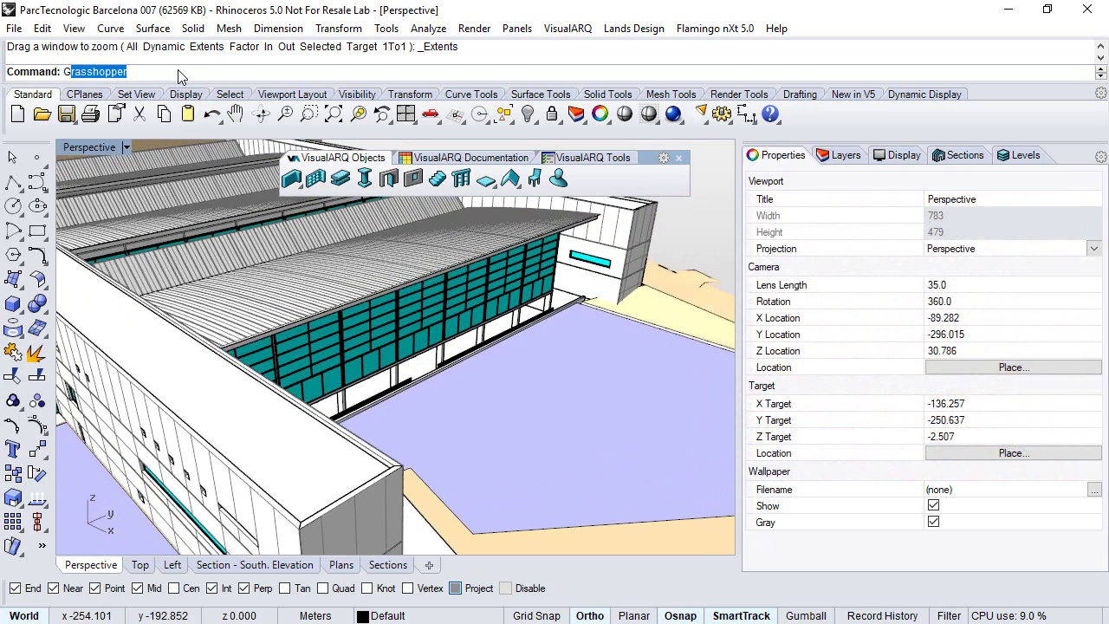
key("Return")
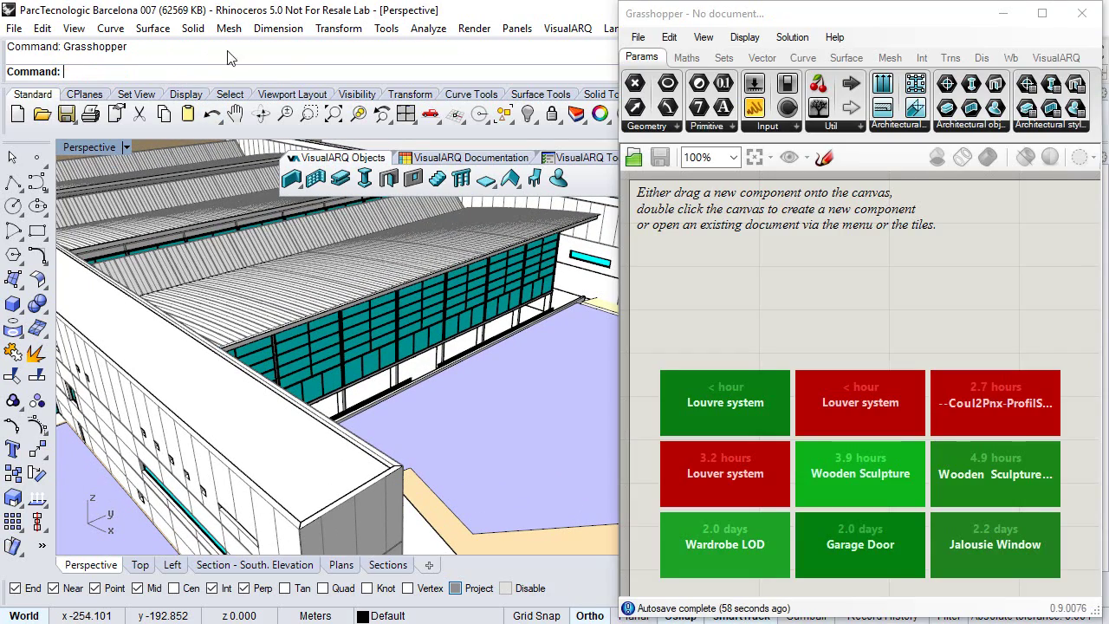
left_click(634, 157)
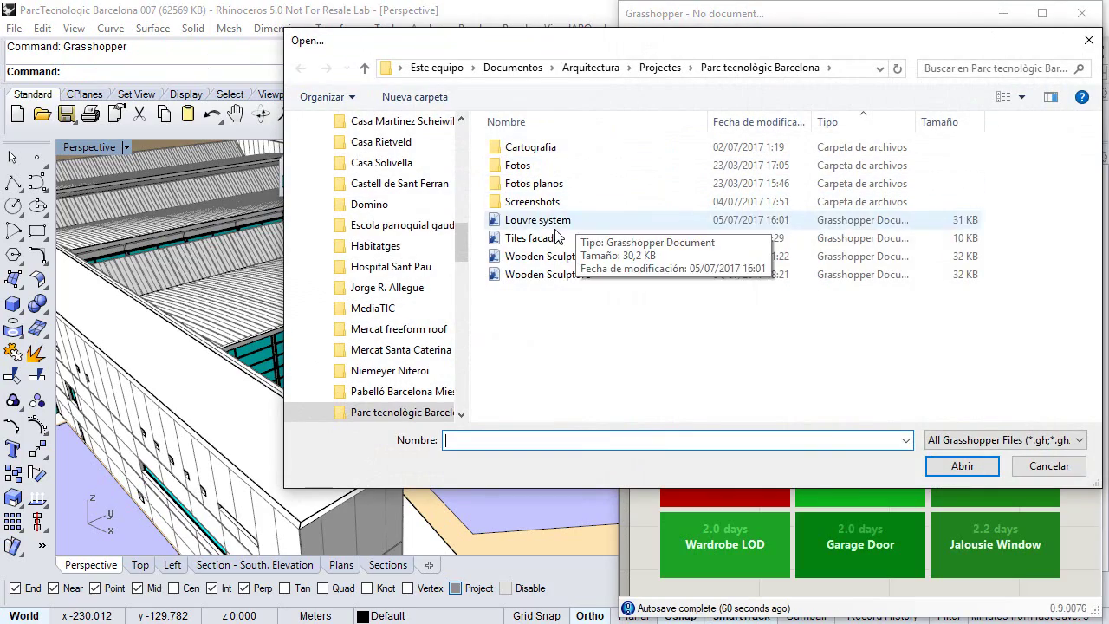
left_click(530, 224)
left_click(954, 468)
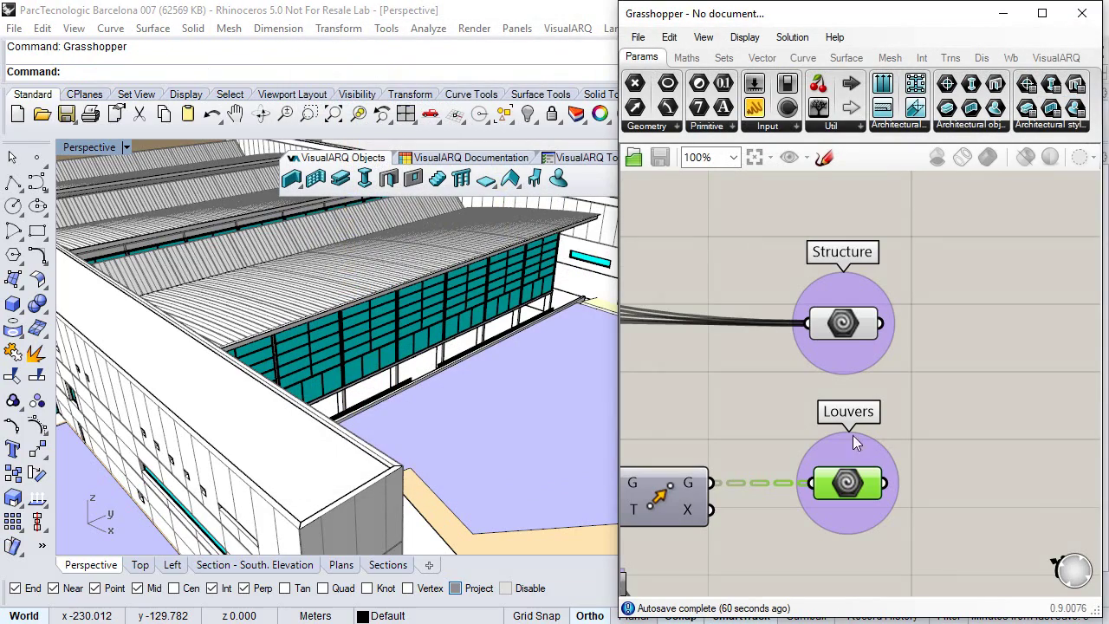
- Frame the red louvre panel preview in the Rhino viewport with Zoom Extents and Zoom Window
left_click(478, 382)
right_click_drag(293, 364, 338, 178)
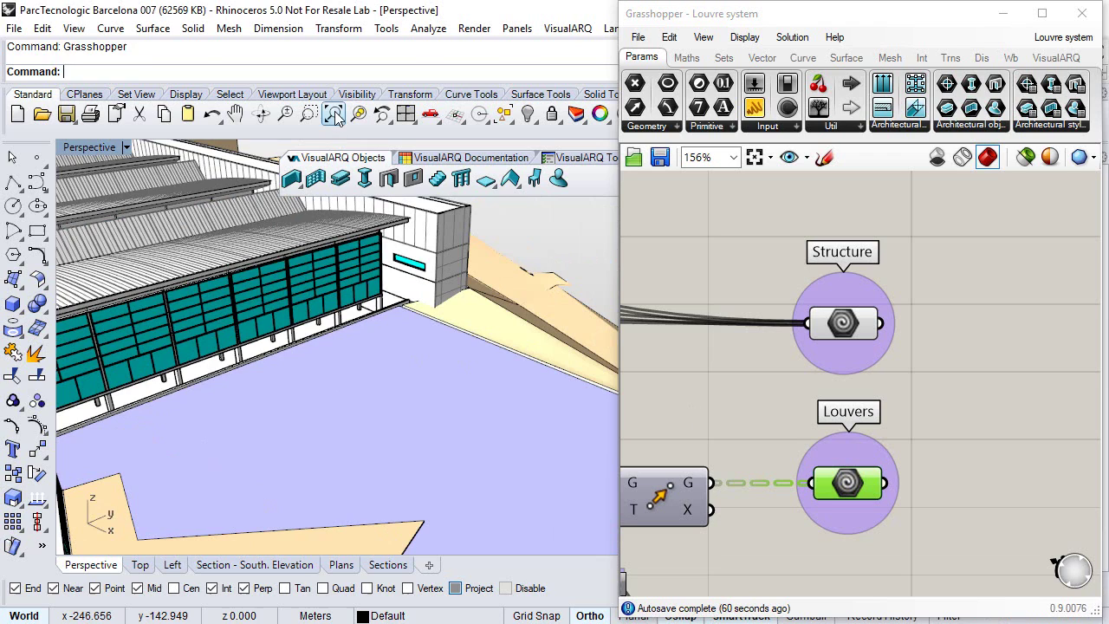
left_click(334, 113)
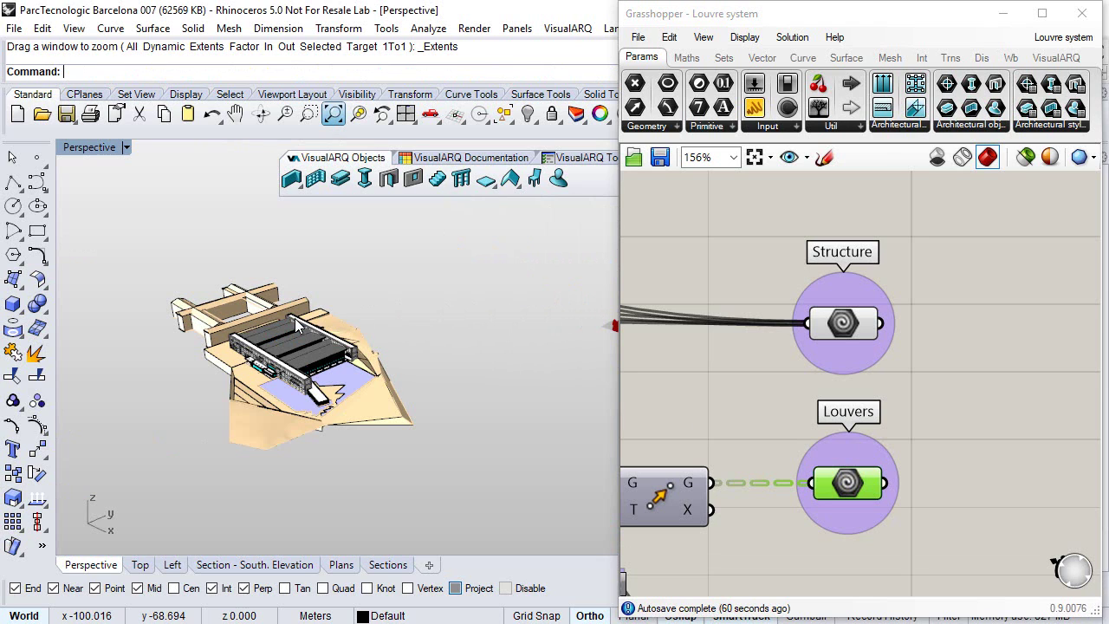
right_click_drag(579, 338, 470, 282, "shift")
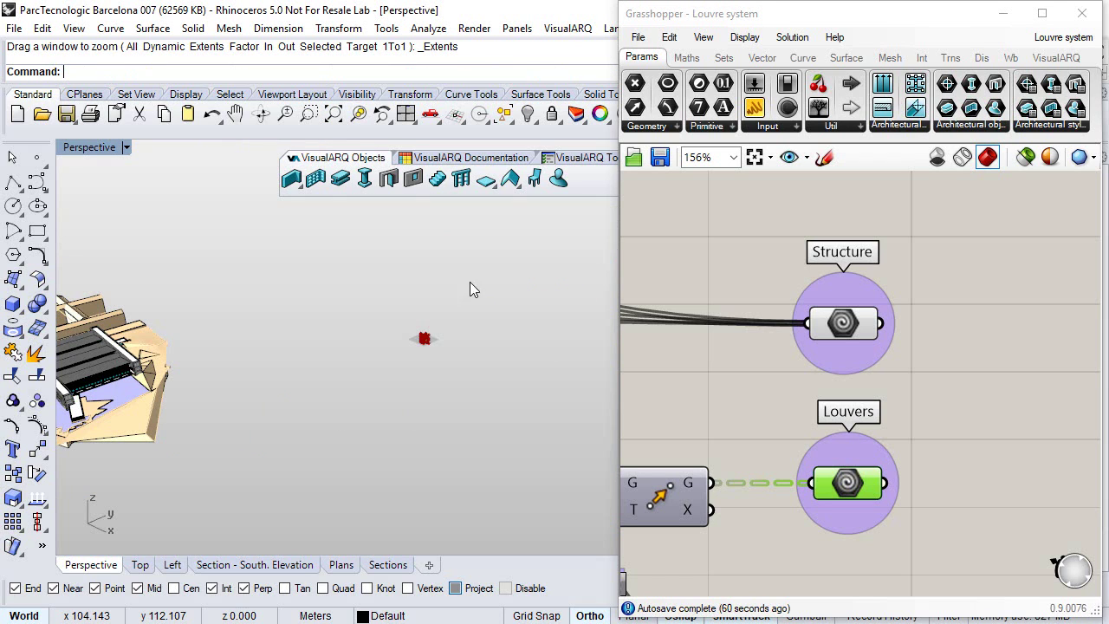
left_click(310, 114)
left_click_drag(414, 331, 437, 354)
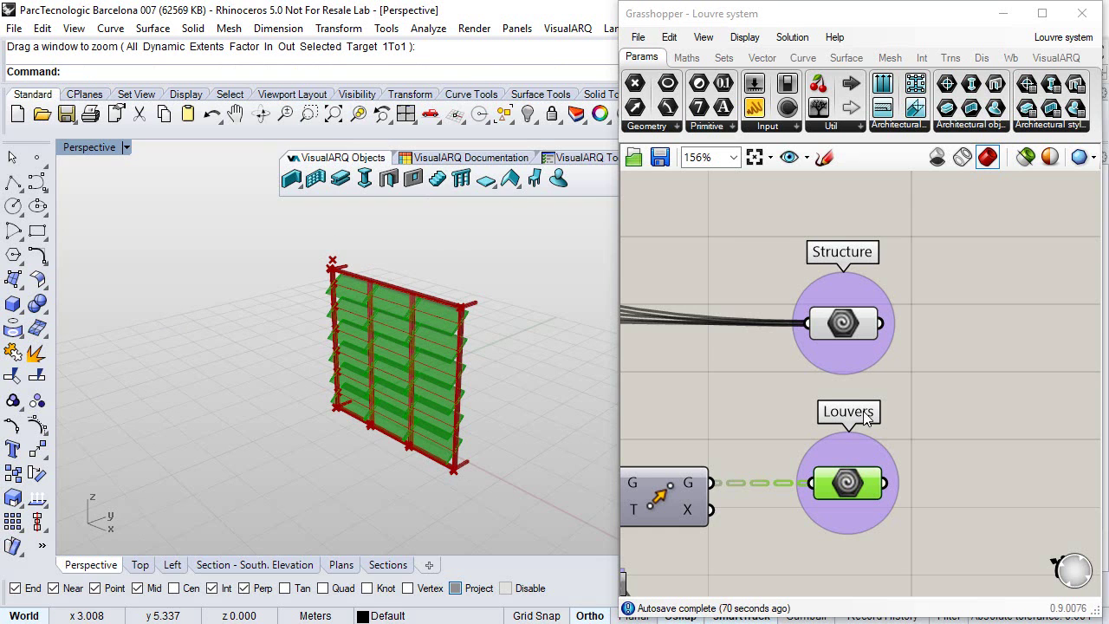
scroll(866, 399, "up", 2)
- Highlight the Structure and Louvers geometry to identify them in the preview
left_click(820, 289)
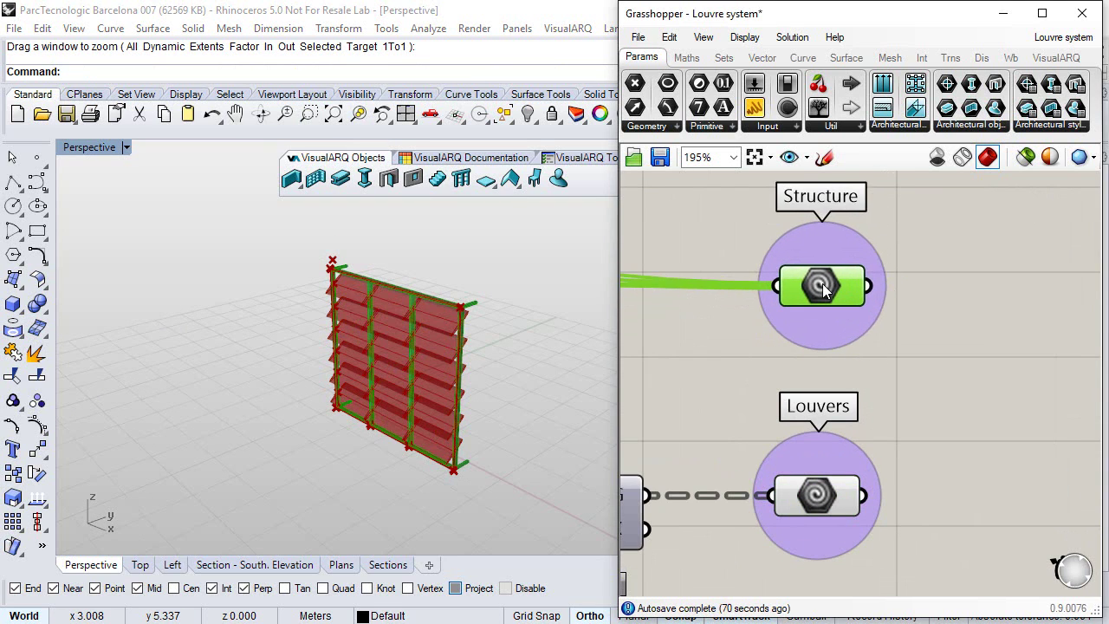
mouse_move(822, 283)
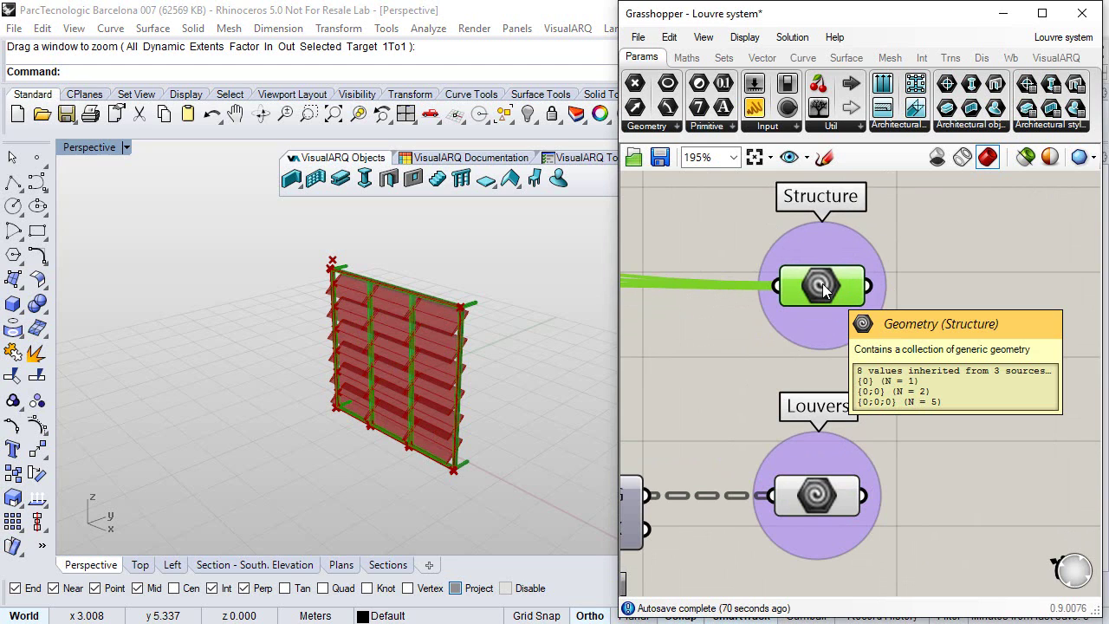
left_click_drag(816, 505, 815, 488)
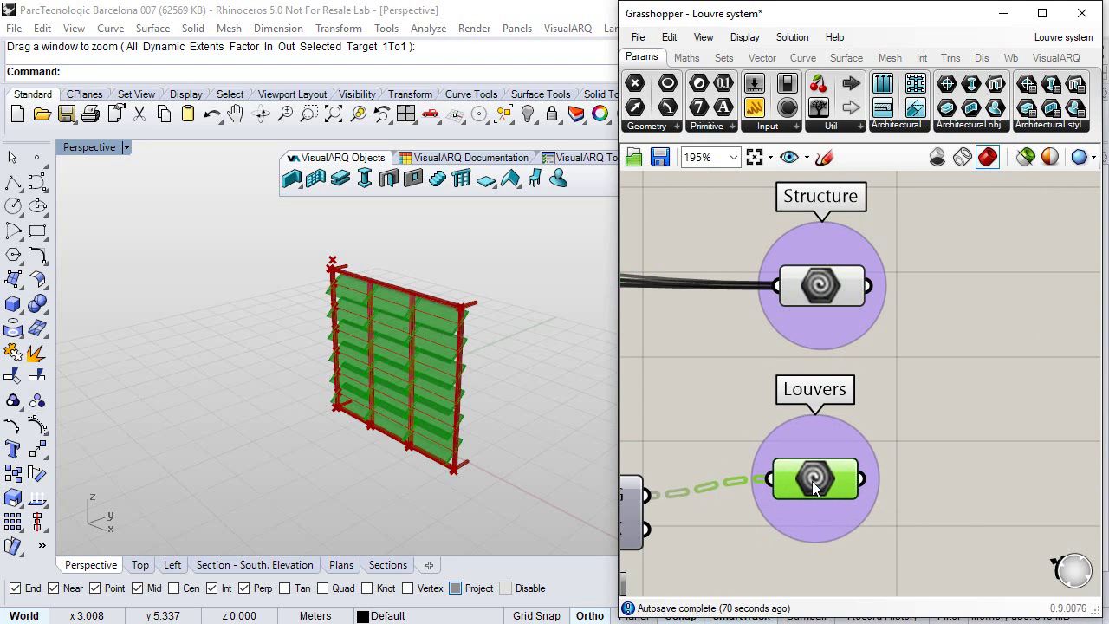
scroll(784, 410, "down", 10)
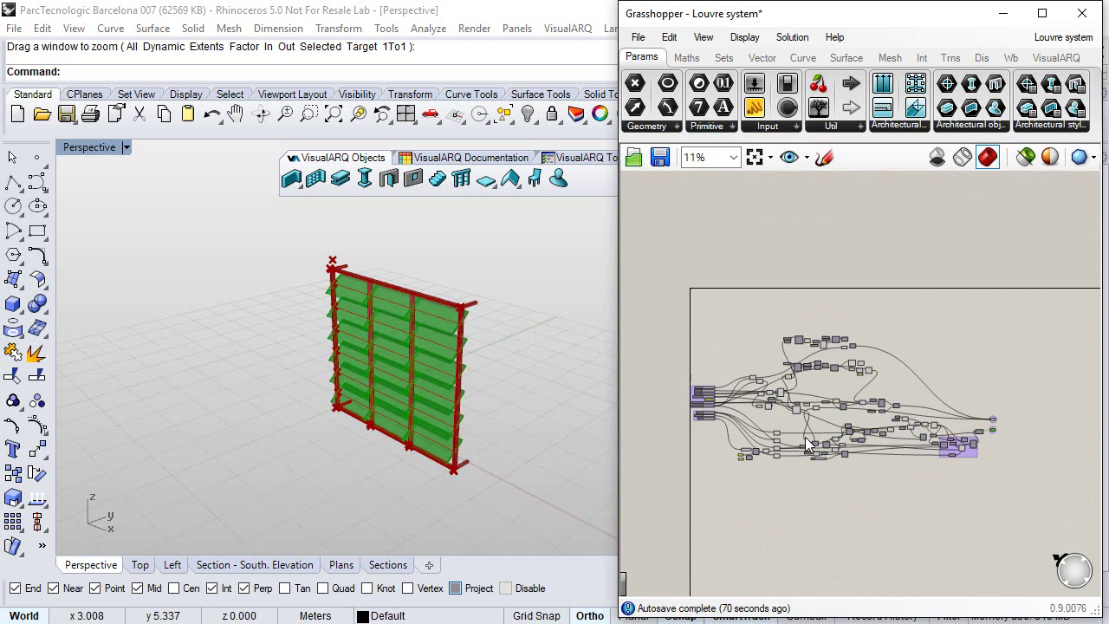
scroll(712, 397, "up", 10)
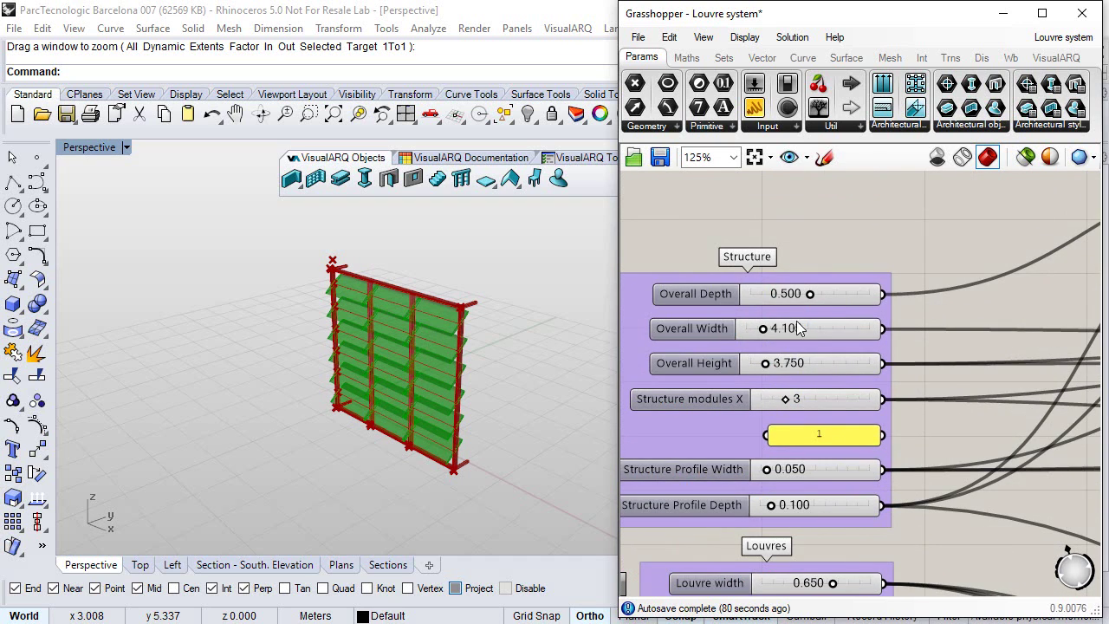
scroll(799, 328, "up", 2)
- Set Overall Depth to 0.570, Overall Width to 4.947 and Aperture to 0.138
mouse_move(815, 293)
left_mouse_down()
mouse_move(833, 294)
mouse_move(824, 294)
left_mouse_up()
right_click_drag(807, 318, 849, 296)
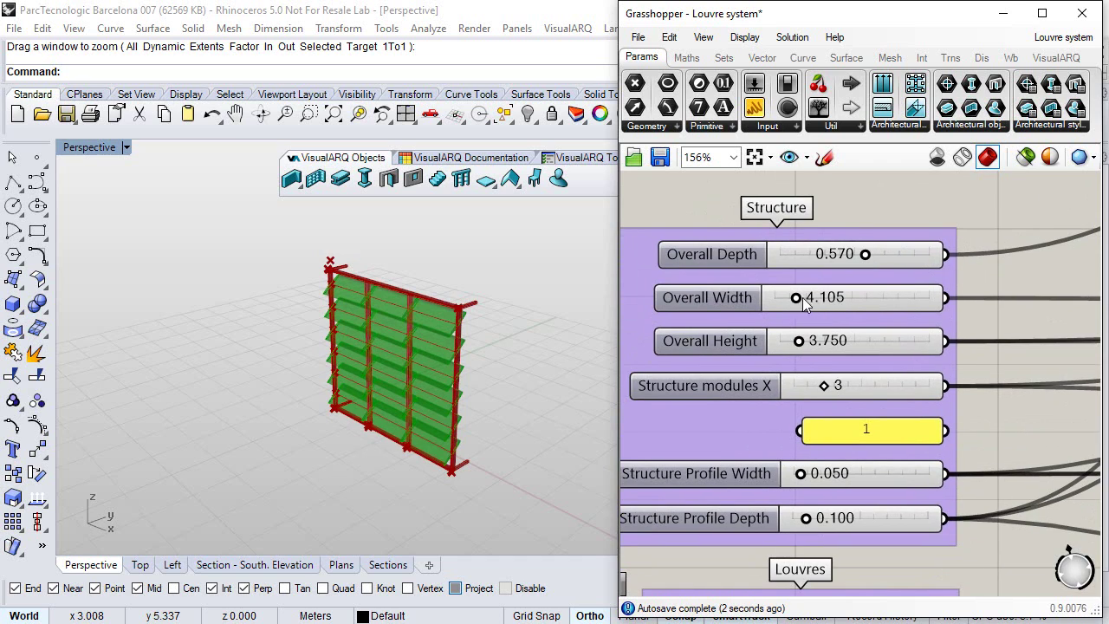
mouse_move(803, 295)
left_mouse_down()
mouse_move(812, 295)
mouse_move(802, 295)
left_mouse_up()
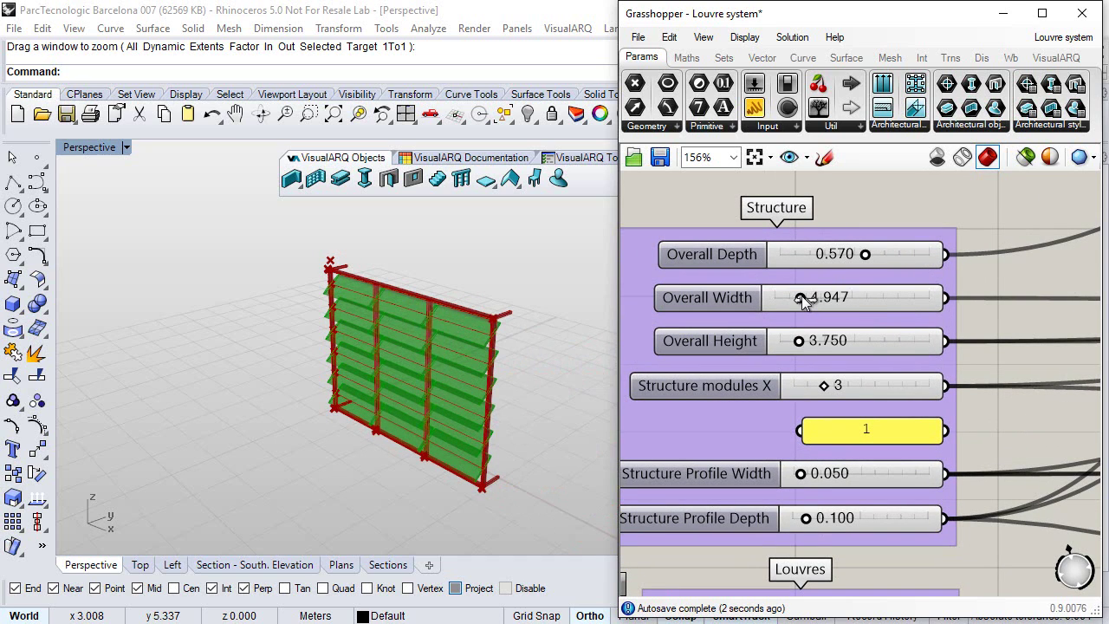
right_click_drag(824, 468, 829, 350)
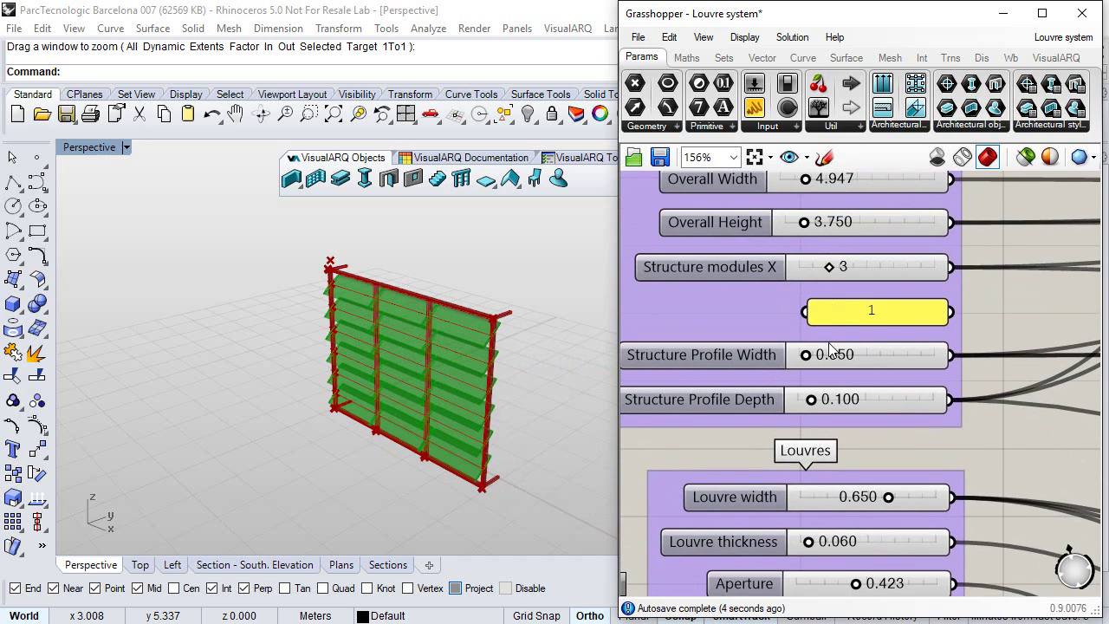
scroll(827, 373, "down", 2)
right_click_drag(822, 391, 822, 365)
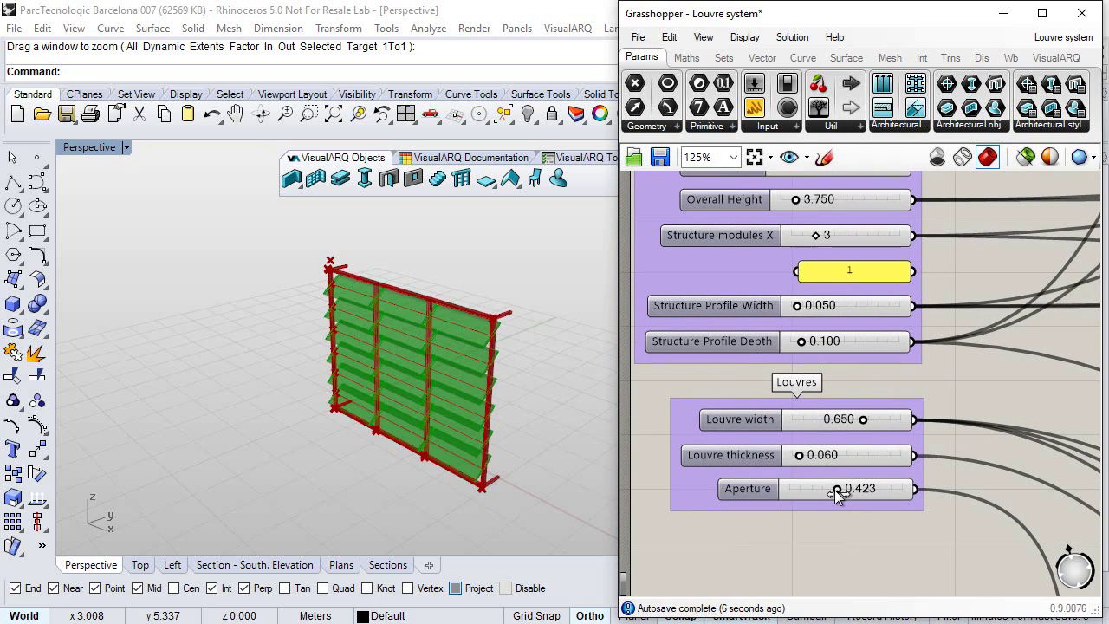
left_click_drag(835, 490, 803, 492)
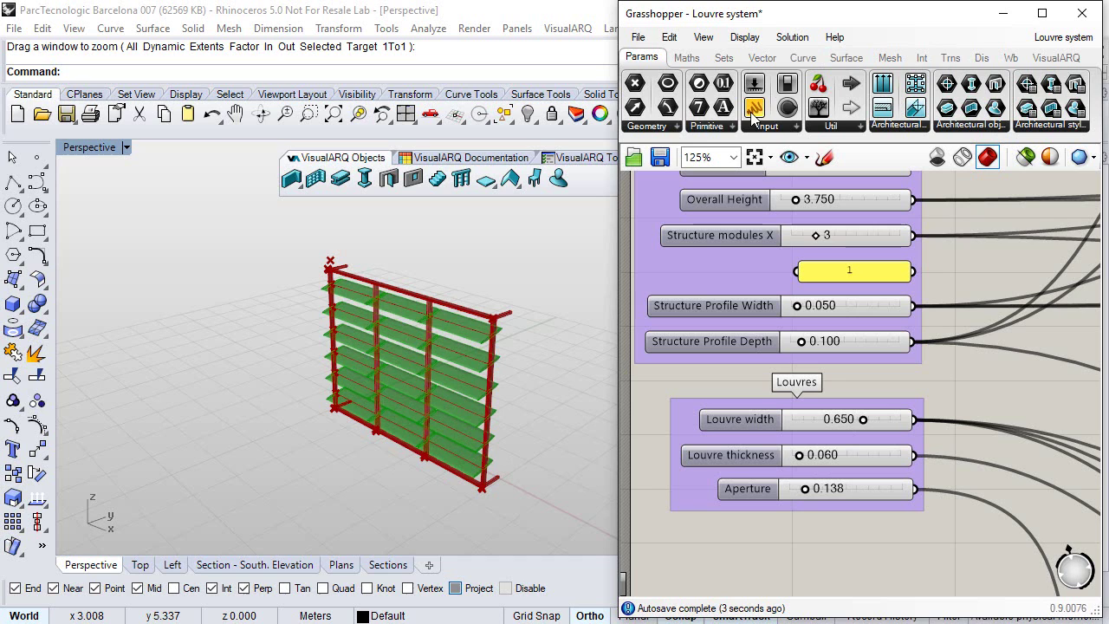
- Save the Louvre system definition, close Grasshopper and frame the whole building
left_click(661, 159)
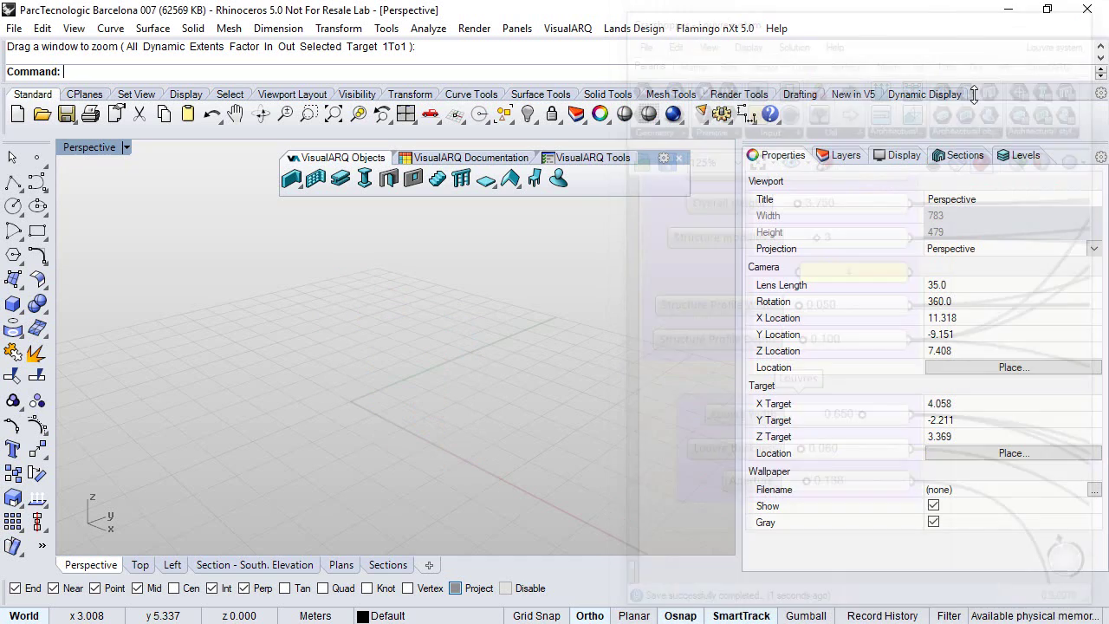
left_click(1083, 13)
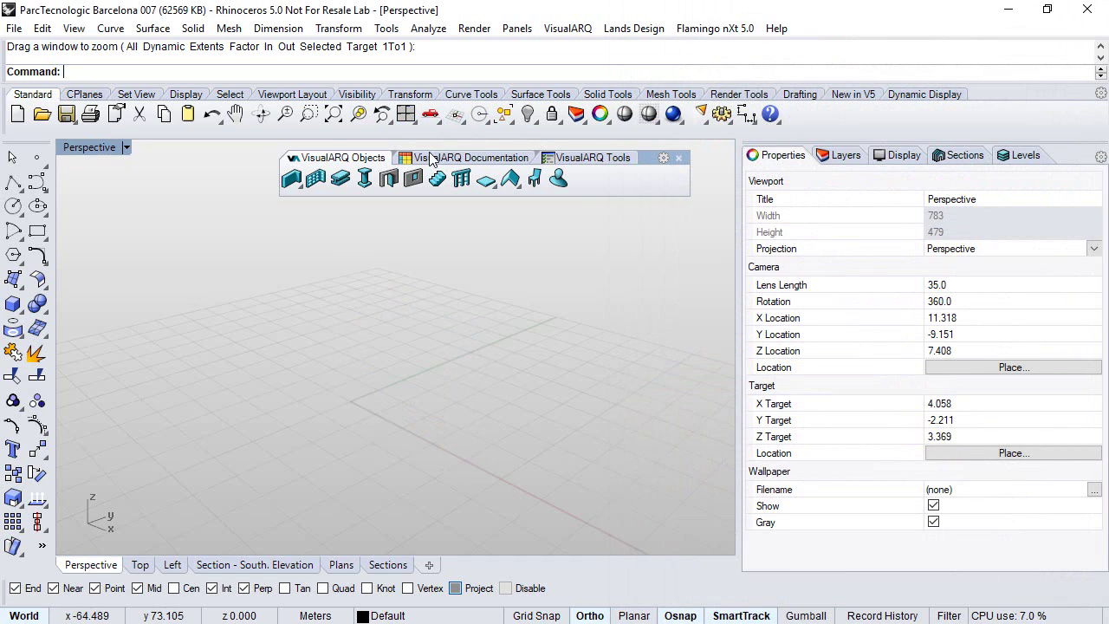
left_click(334, 115)
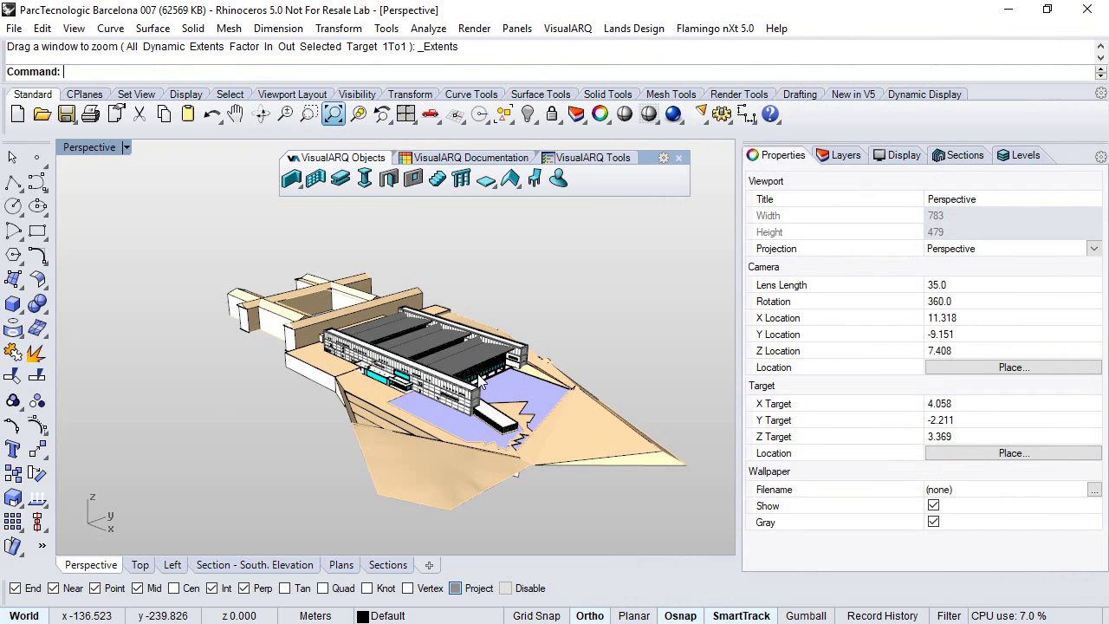
scroll(520, 364, "up", 3)
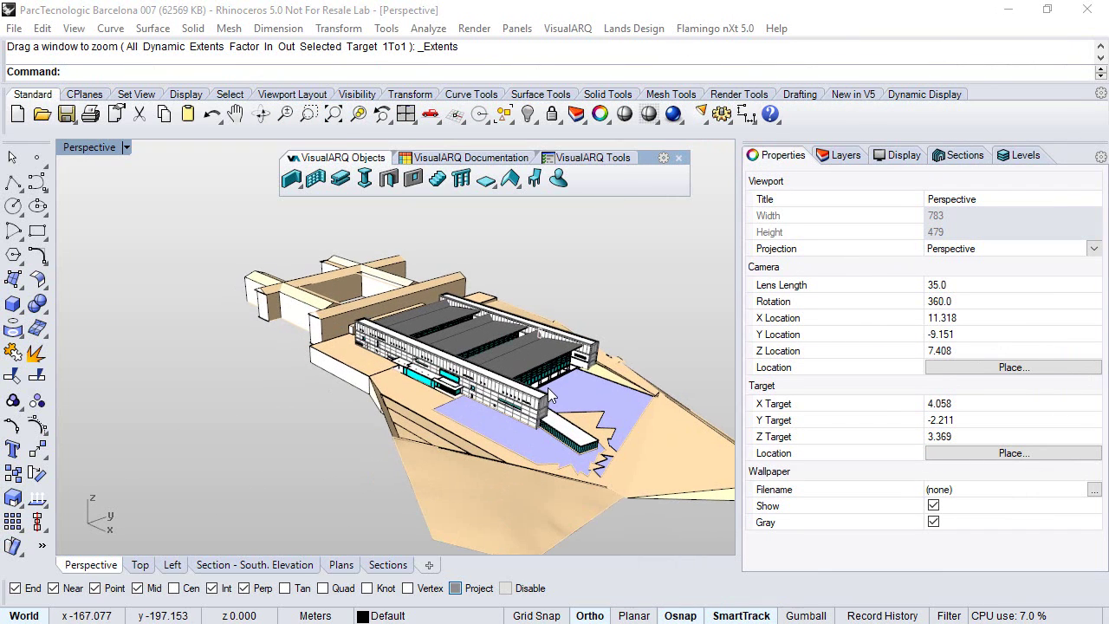
scroll(568, 379, "up", 2)
scroll(563, 377, "up", 5)
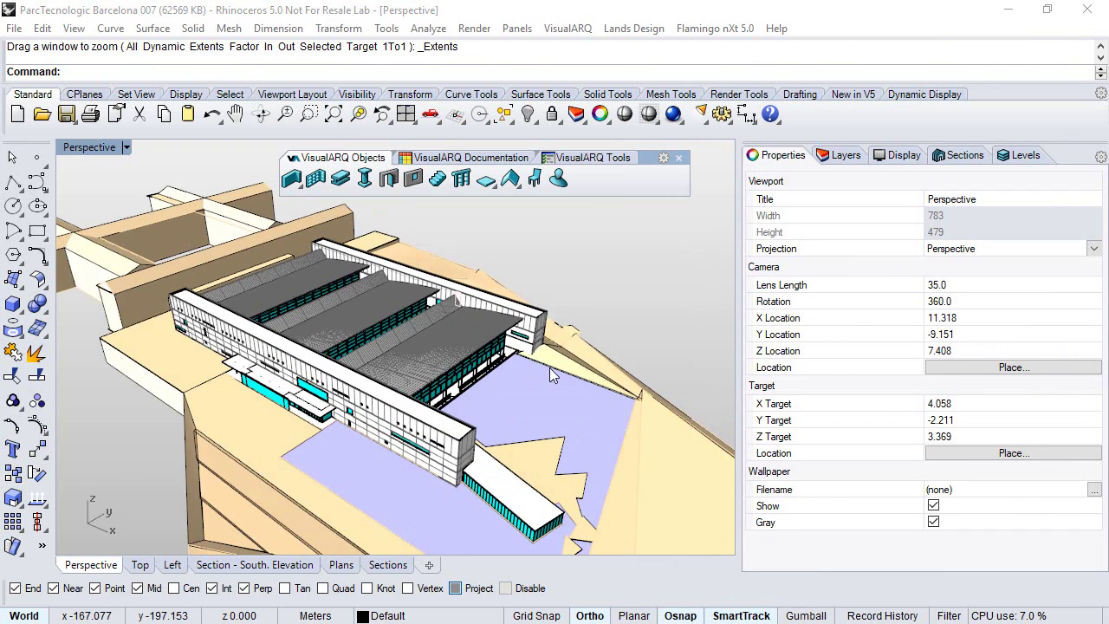
scroll(530, 364, "up", 5)
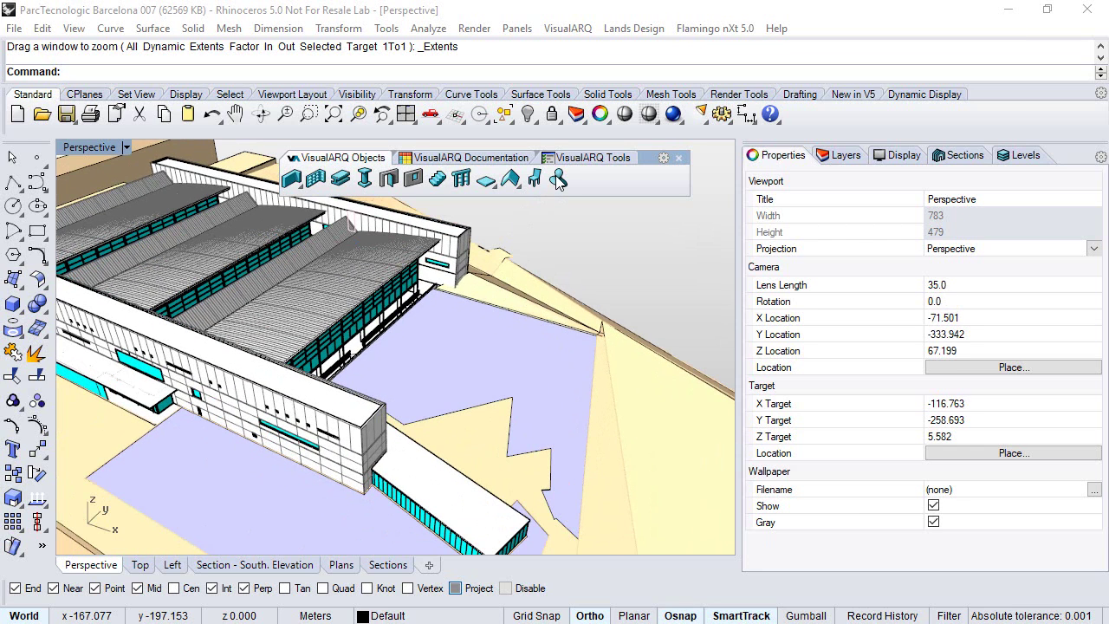
- Dismiss the selection choices and bring up the VisualARQ Element options
left_click(568, 347)
left_click(559, 181)
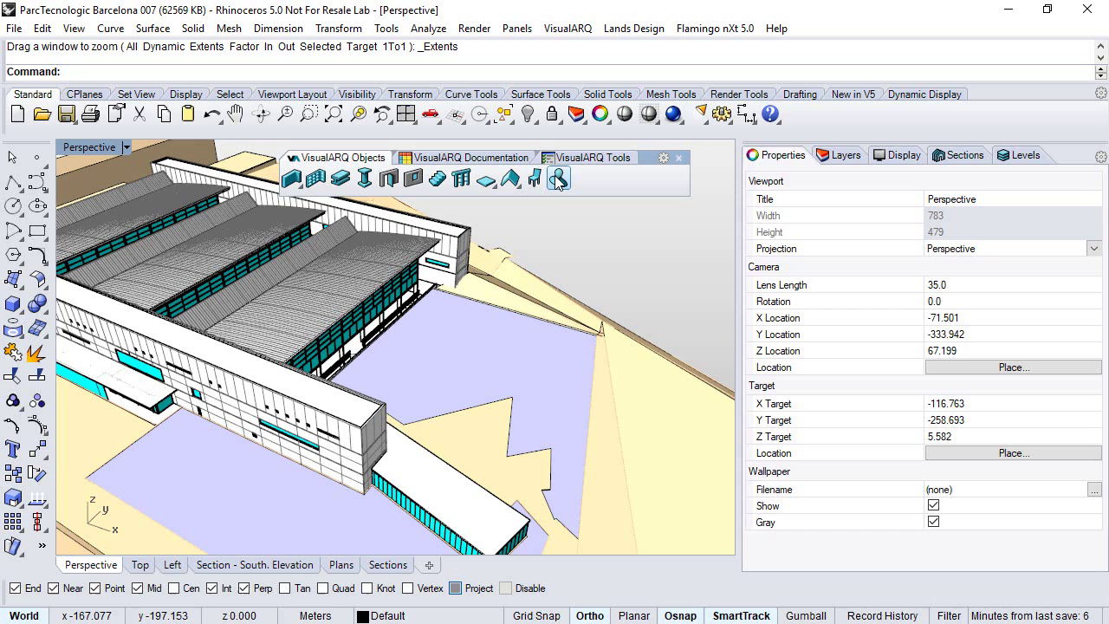
left_click(558, 179)
- Open the Element Styles dialog and inspect the existing Tree style
right_click(555, 177)
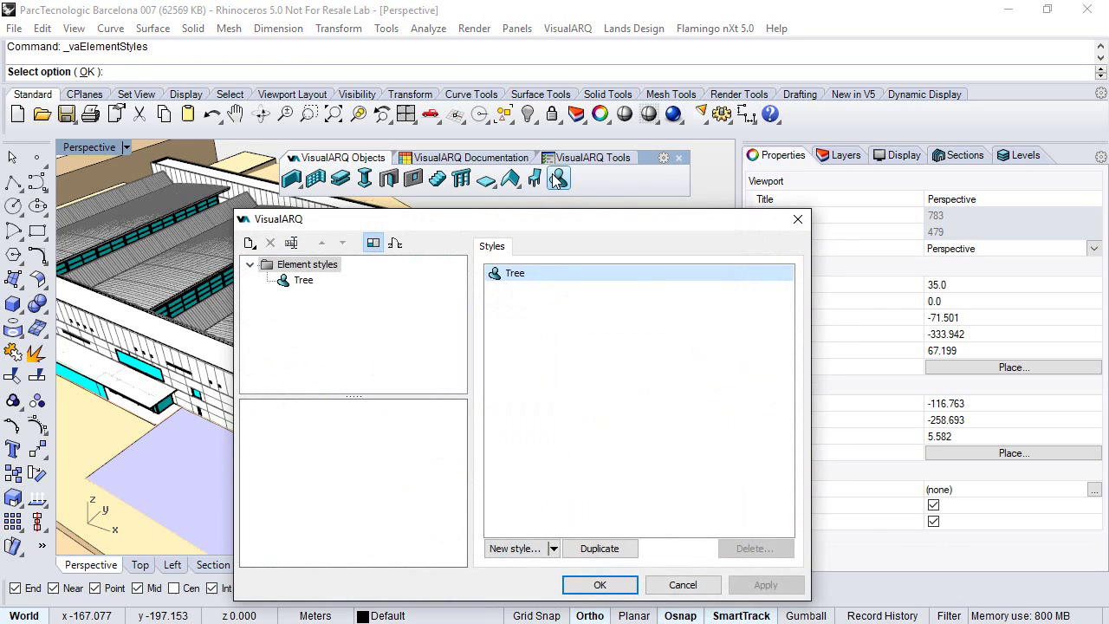
left_click_drag(511, 222, 506, 209)
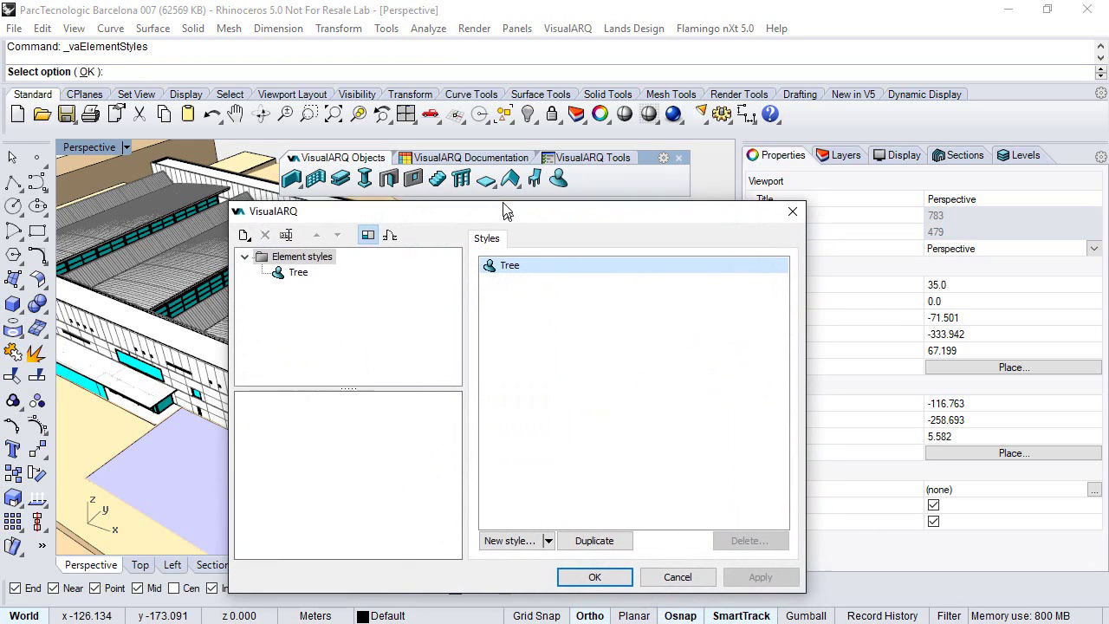
left_click(300, 272)
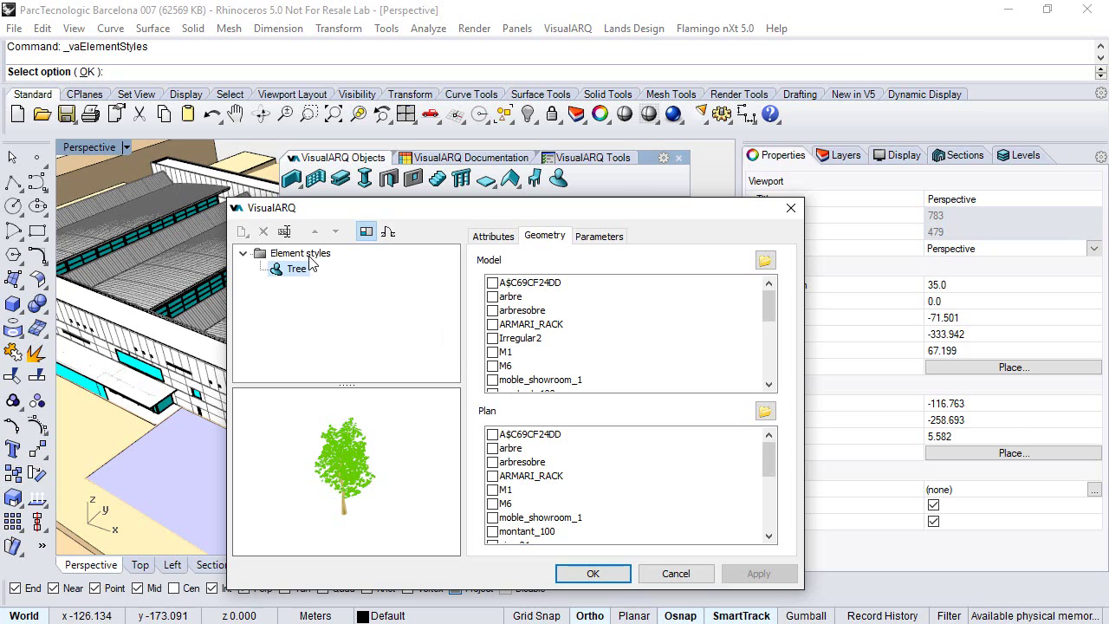
left_click(379, 326)
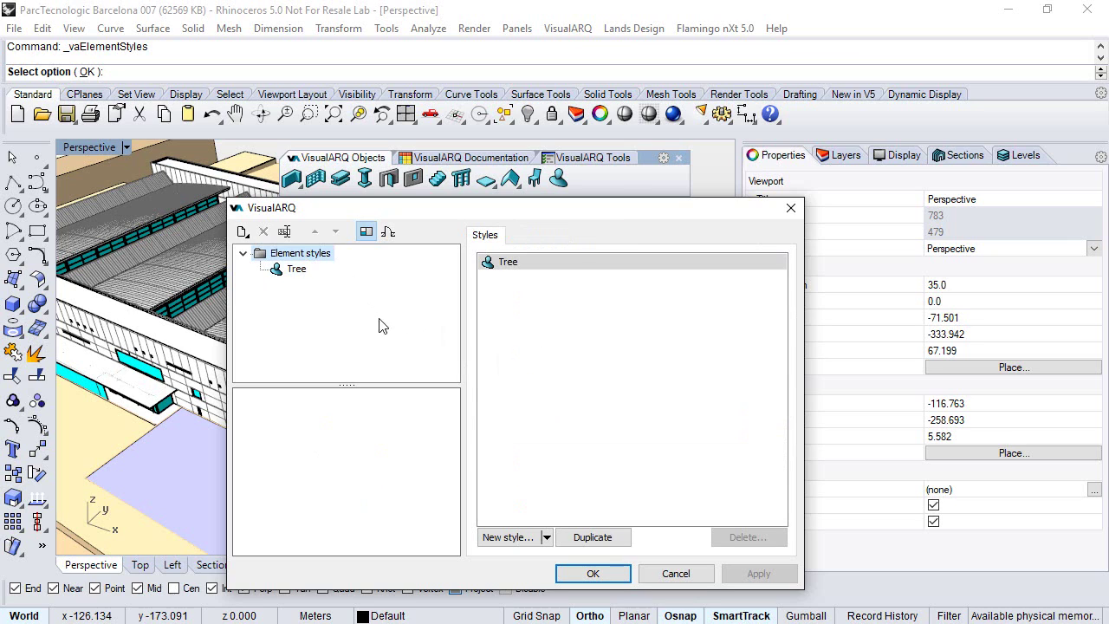
- Start a new Grasshopper style and load the Louvre system definition file
left_click(547, 537)
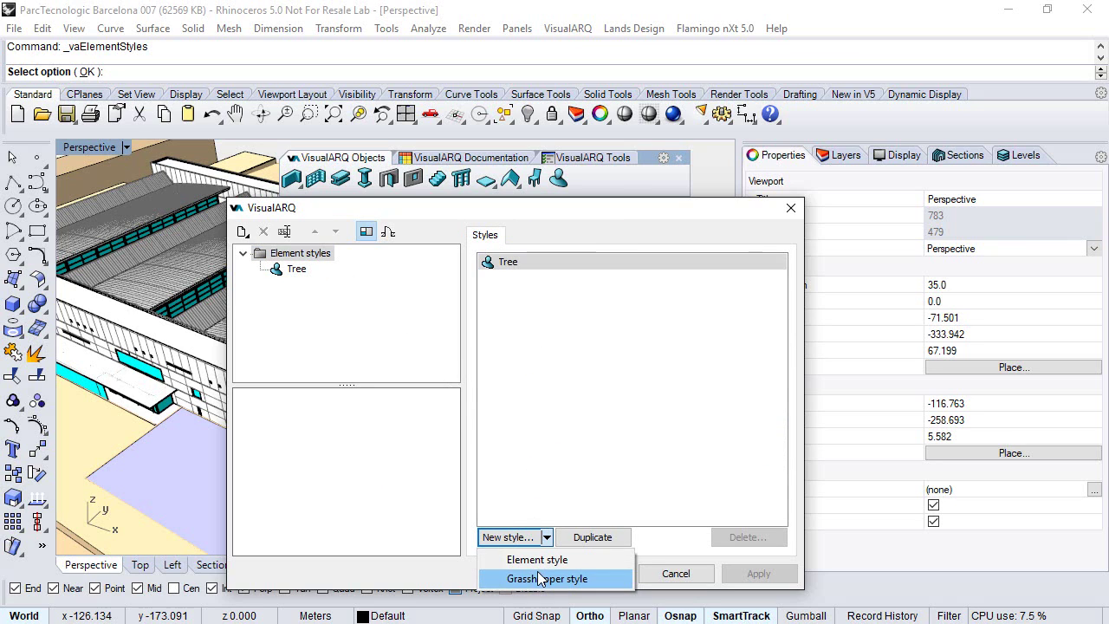
left_click(538, 578)
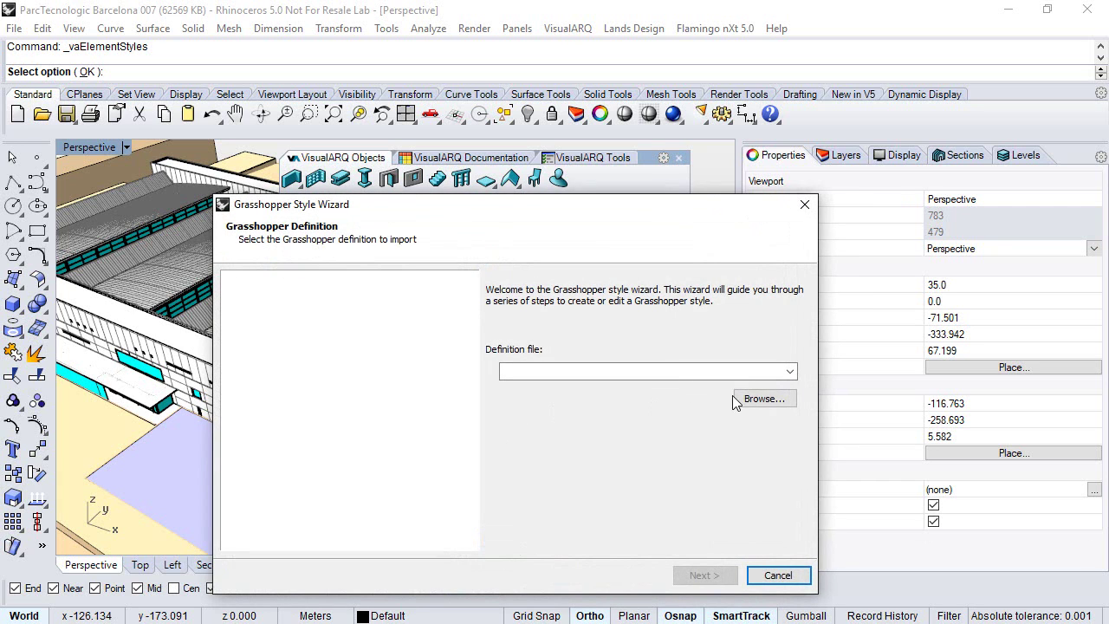
left_click(749, 400)
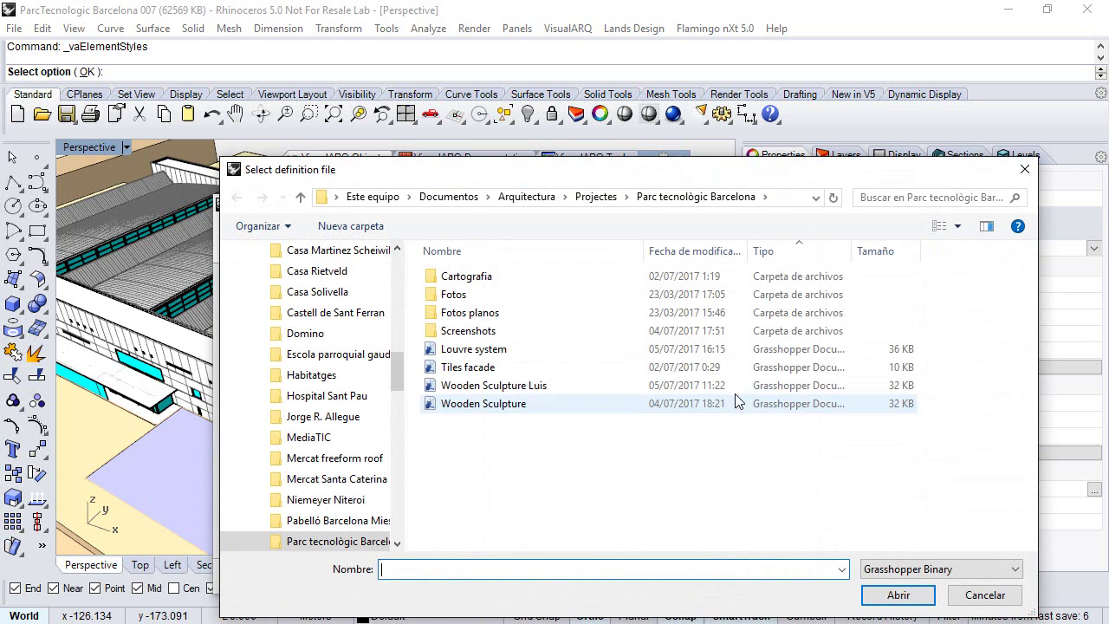
left_click(480, 354)
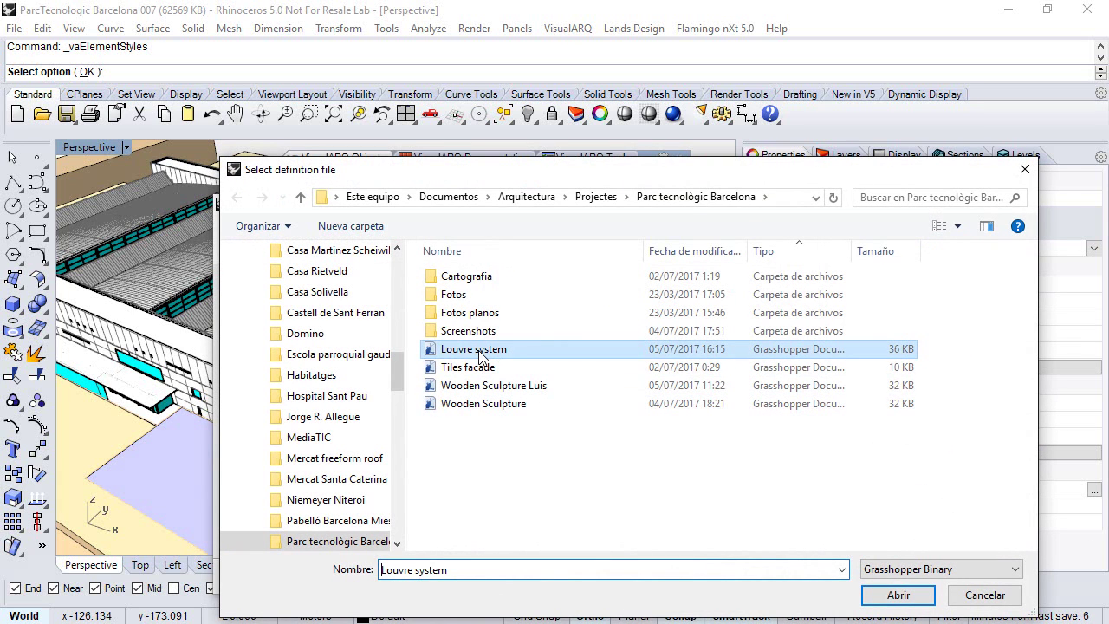
left_click(893, 594)
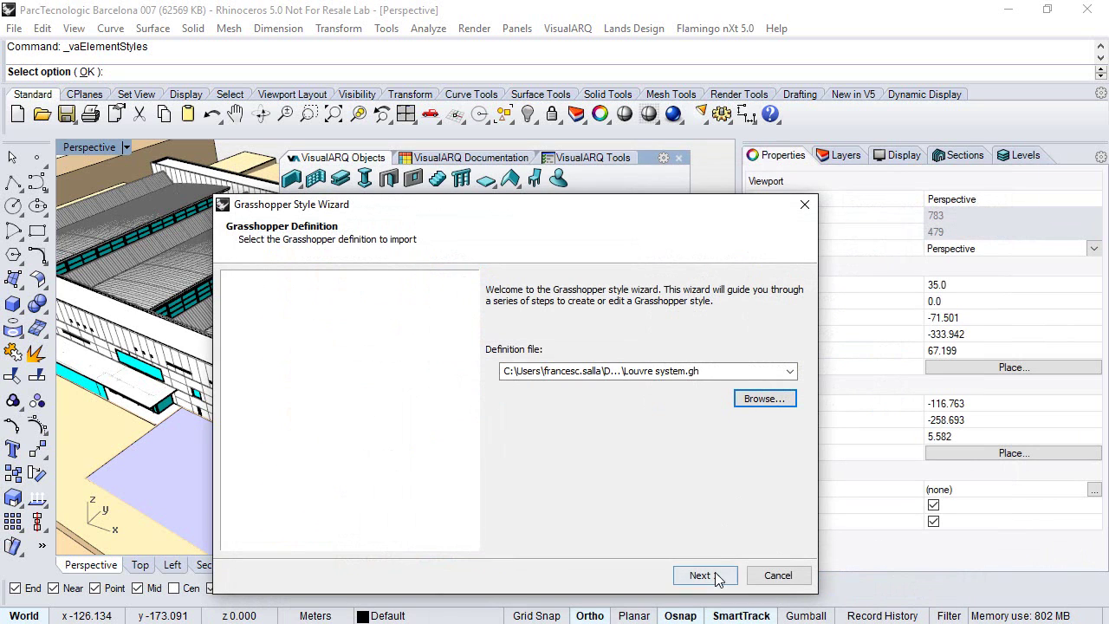
- Reach the Configuration page, named Louvre system in Meters, and rotate the louvre preview to check it
left_click(716, 576)
mouse_move(381, 435)
left_mouse_down()
mouse_move(437, 394)
mouse_move(382, 438)
left_mouse_up()
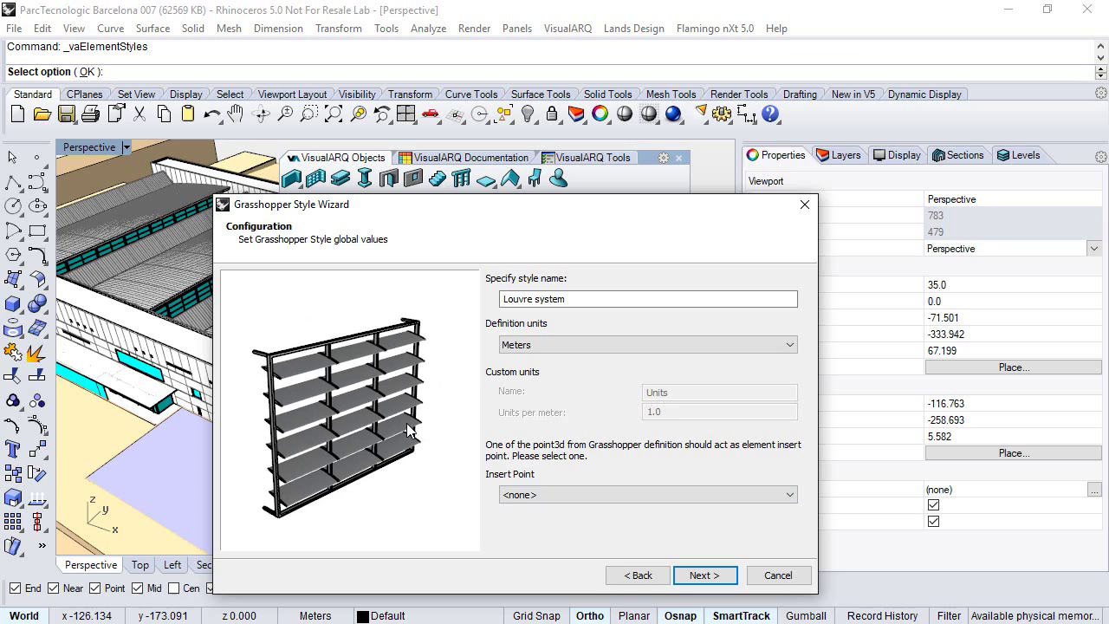
left_click_drag(395, 423, 518, 340)
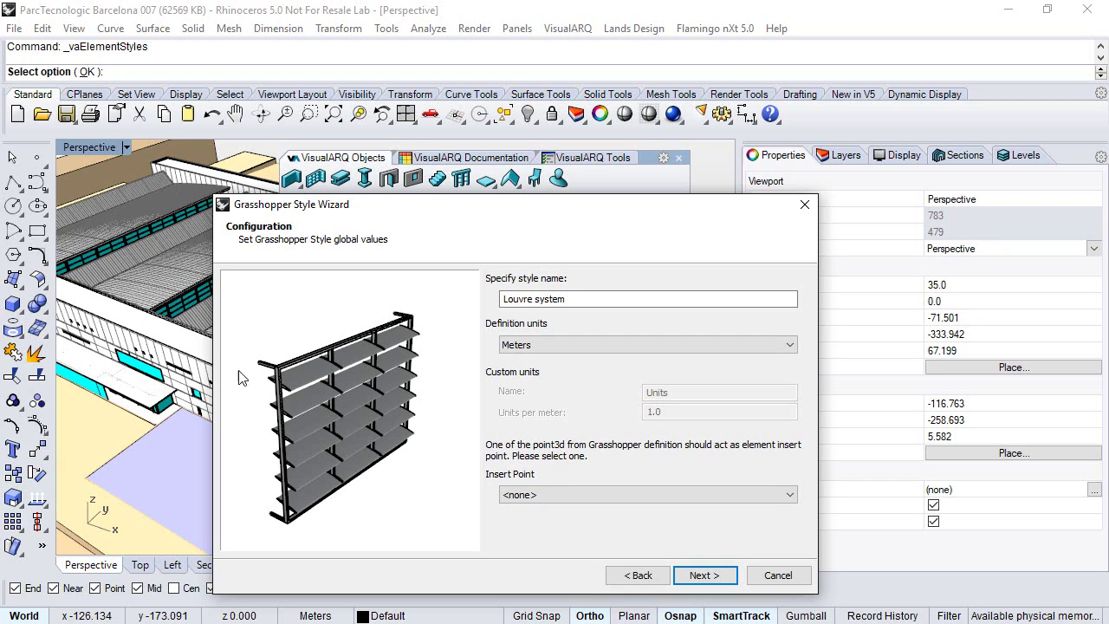
- Check the Louvers and Structure blocks in the preview, keeping both for import
left_click(689, 577)
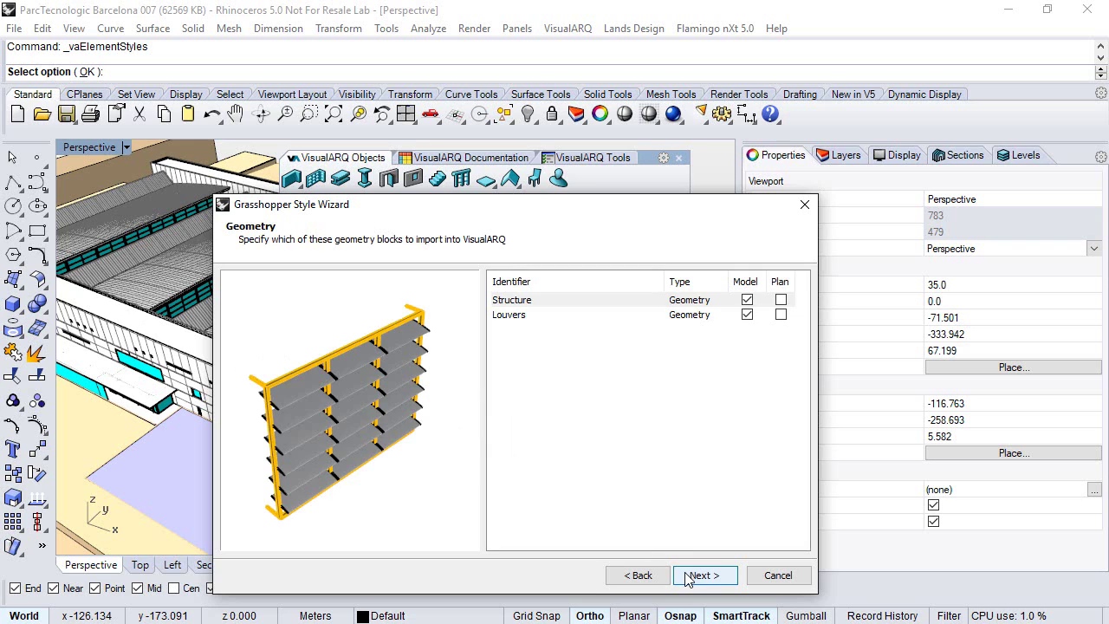
left_click(518, 315)
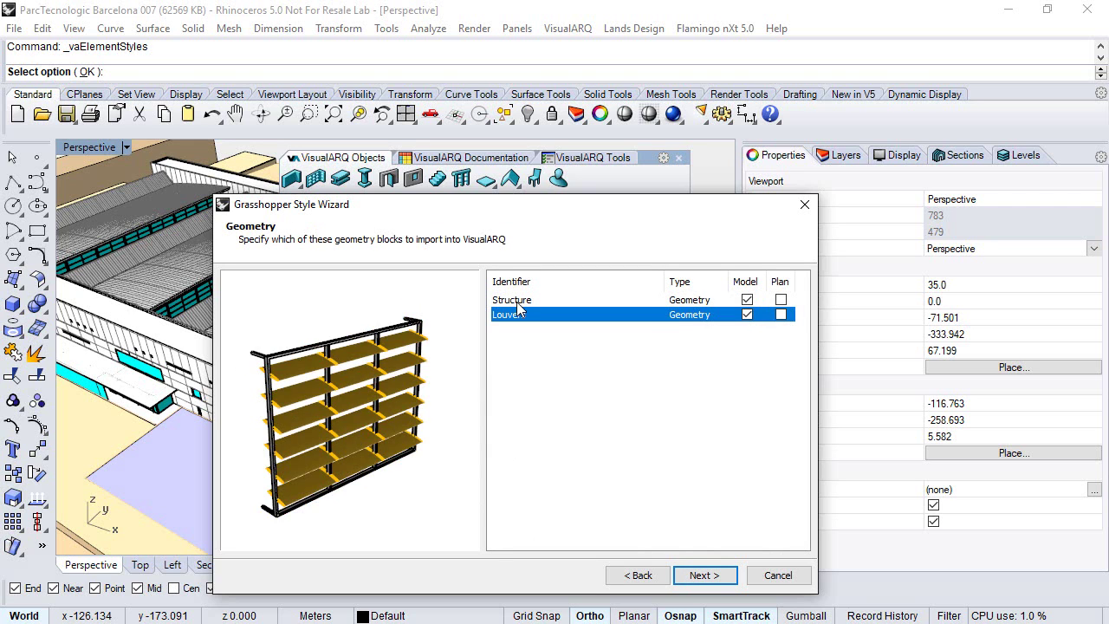
left_click(520, 302)
right_click_drag(374, 369, 388, 360)
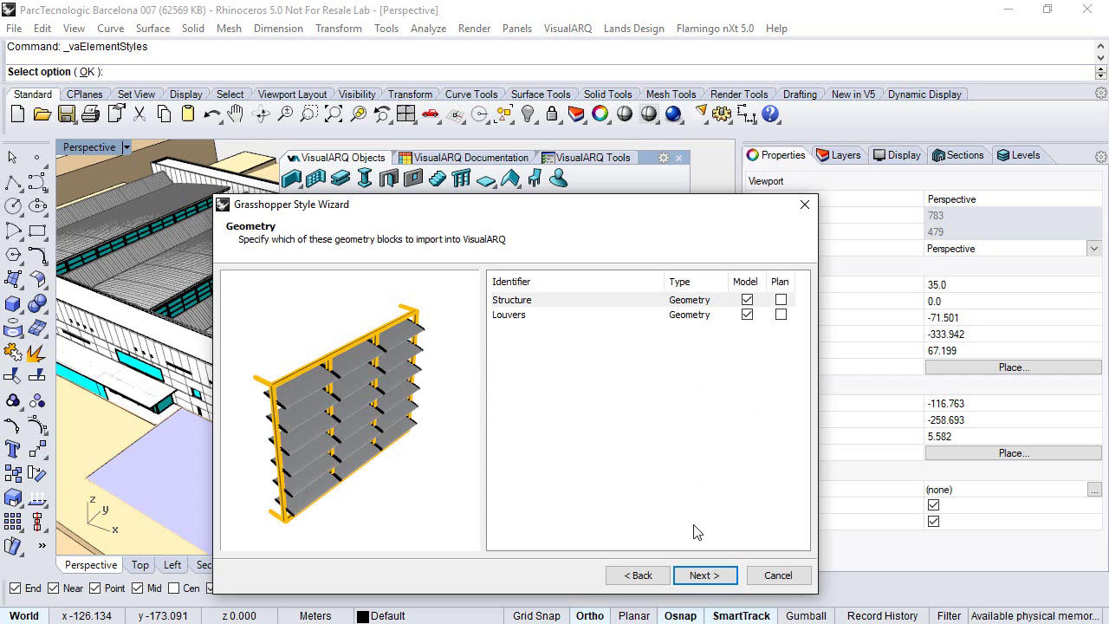
left_click(700, 577)
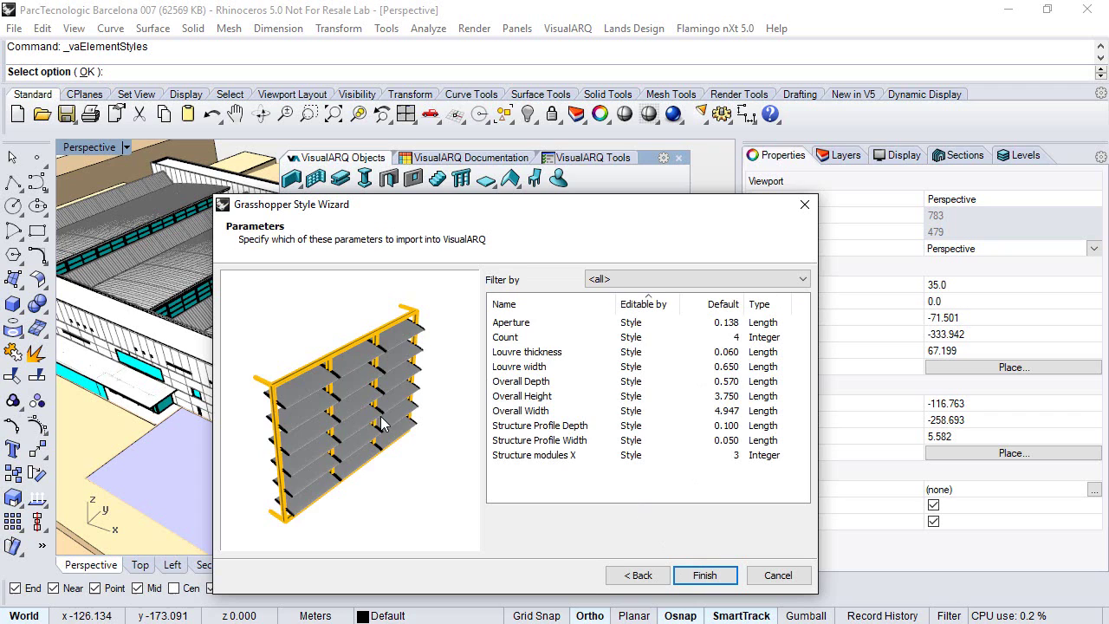
- Make Aperture a Percentage value editable by Object
left_click_drag(386, 424, 550, 351)
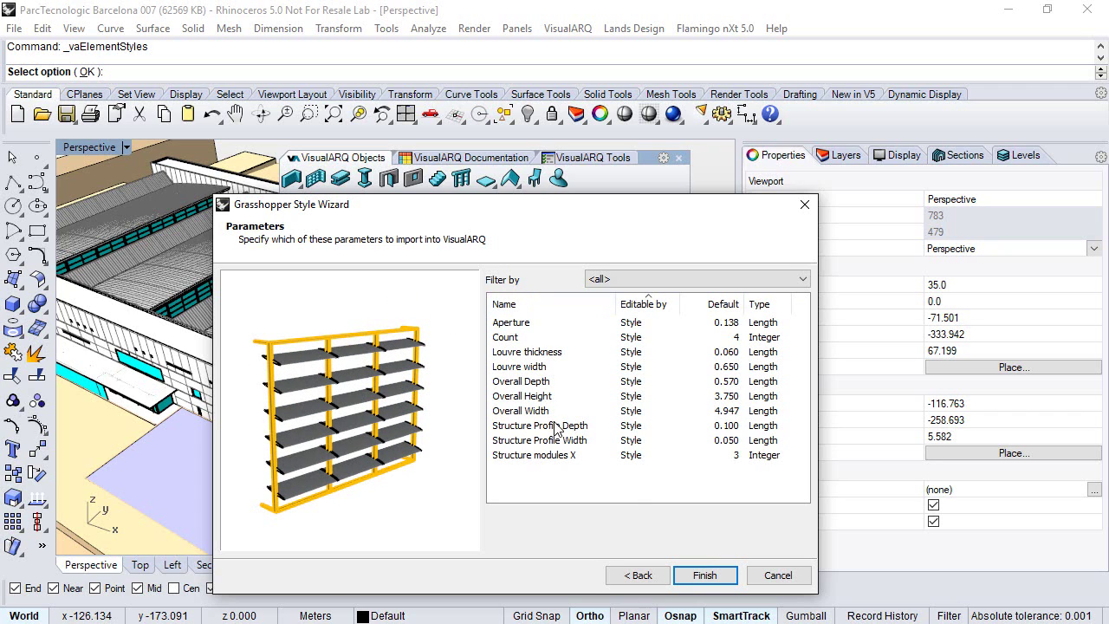
left_click(763, 324)
left_click(768, 323)
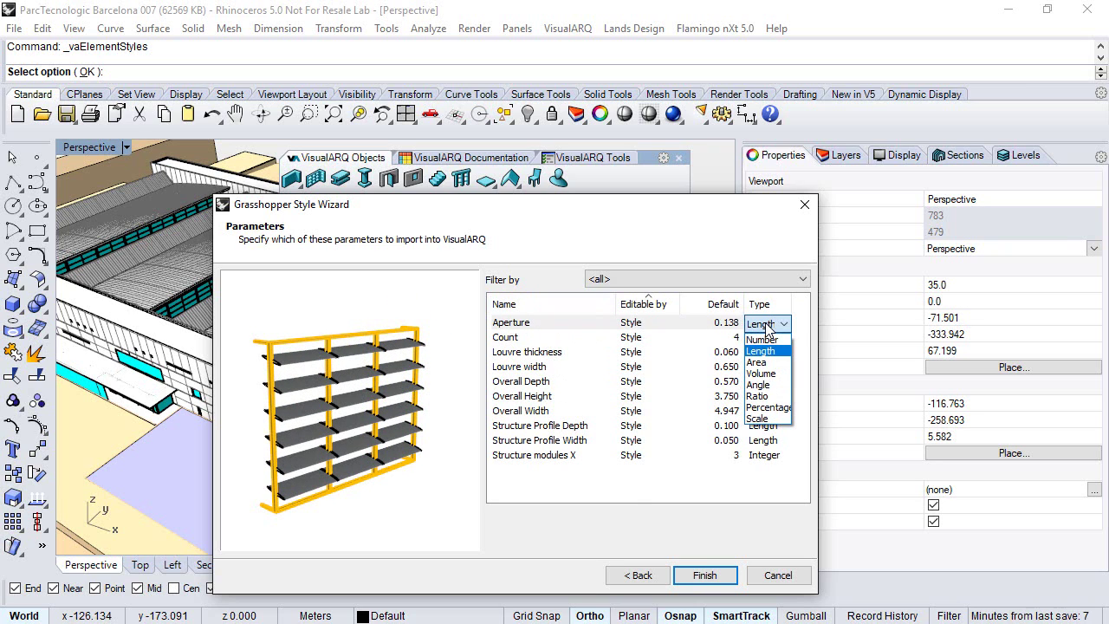
left_click(771, 407)
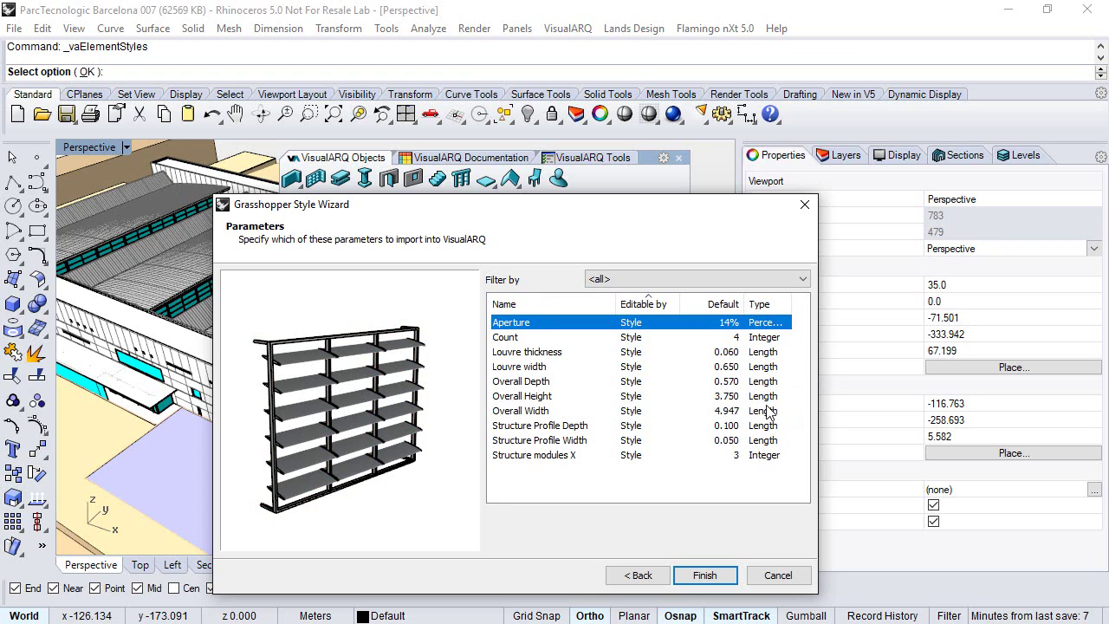
left_click(639, 326)
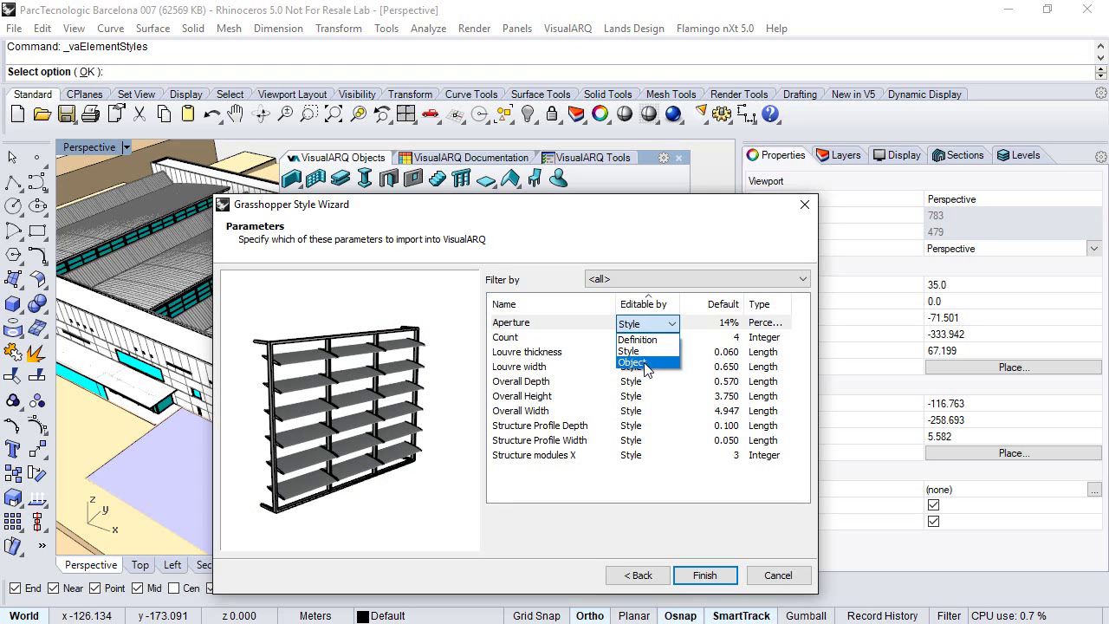
left_click(645, 364)
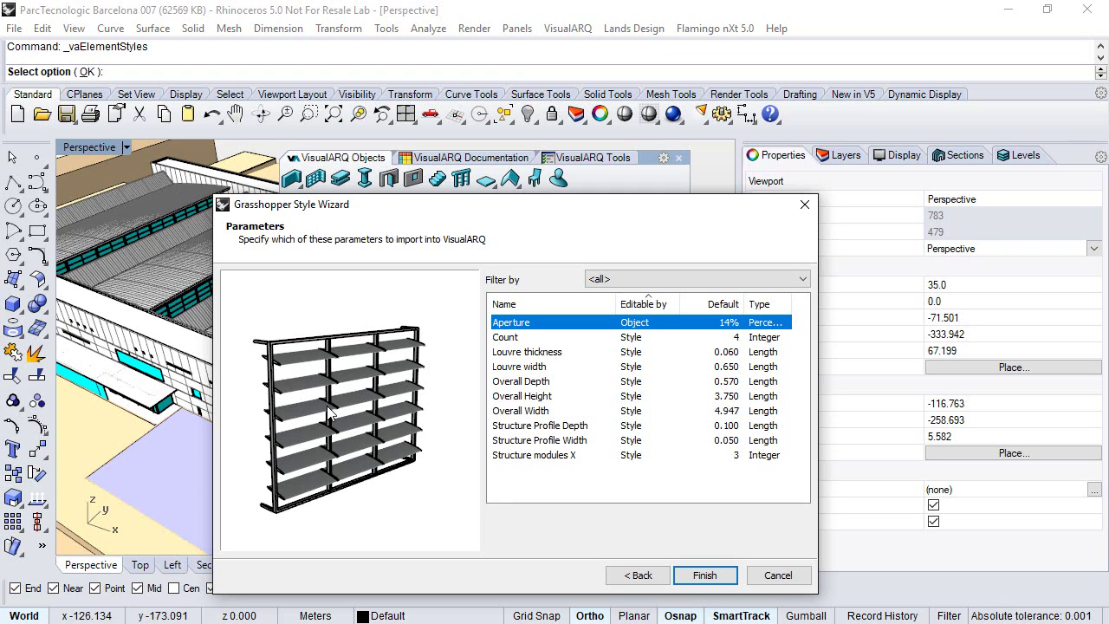
- Make Overall Depth, Height and Width editable by Object, and set Count to Definition
left_click(521, 384)
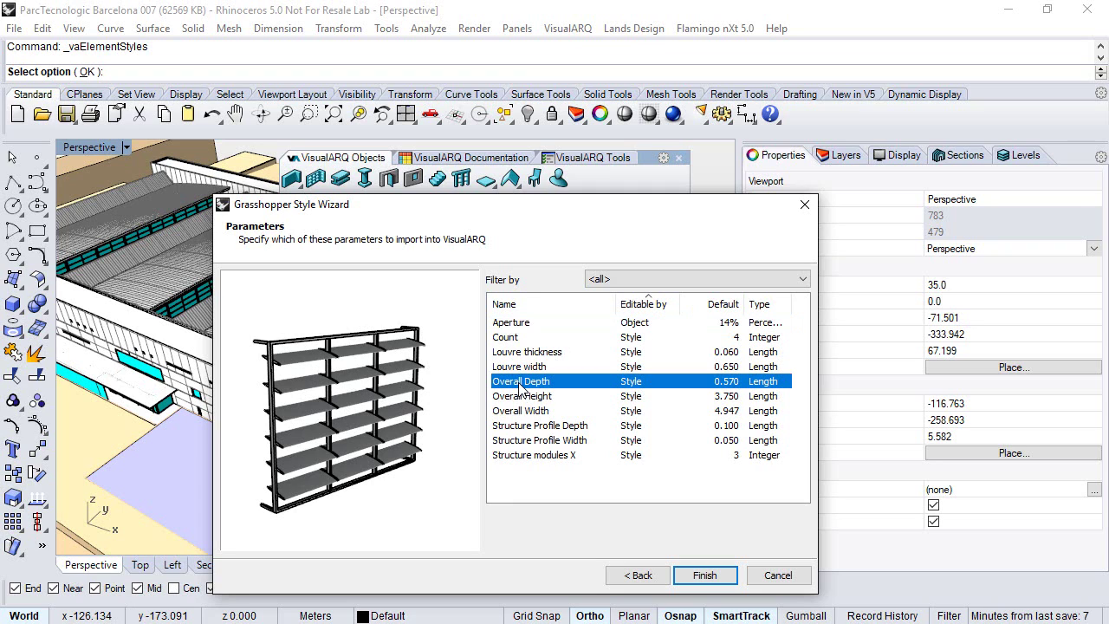
left_click(531, 412, "shift")
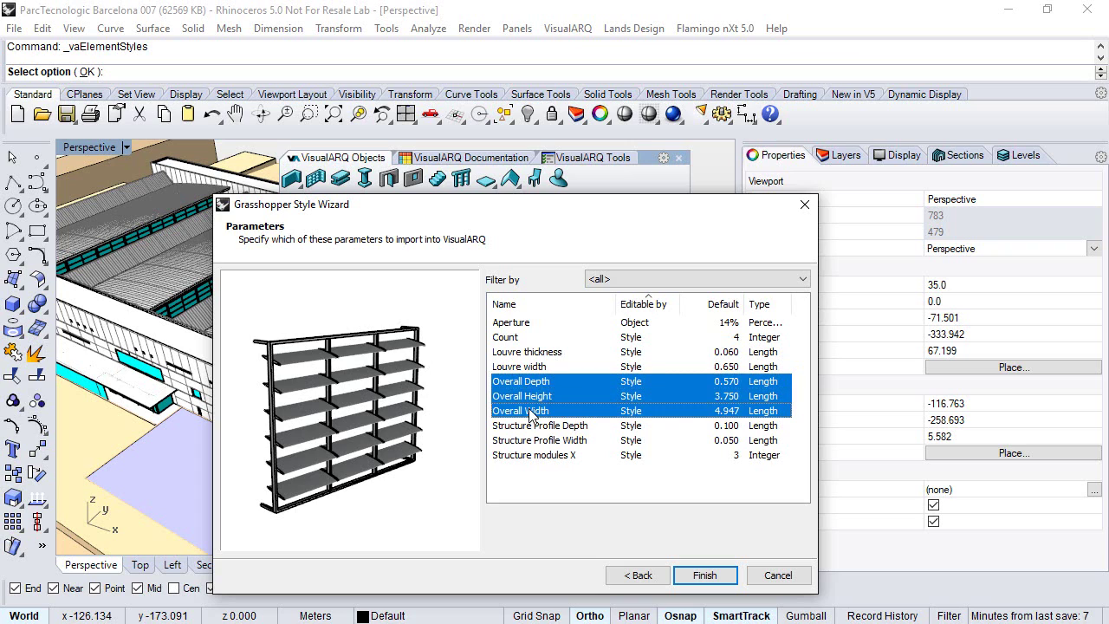
left_click(631, 414)
left_click(631, 416)
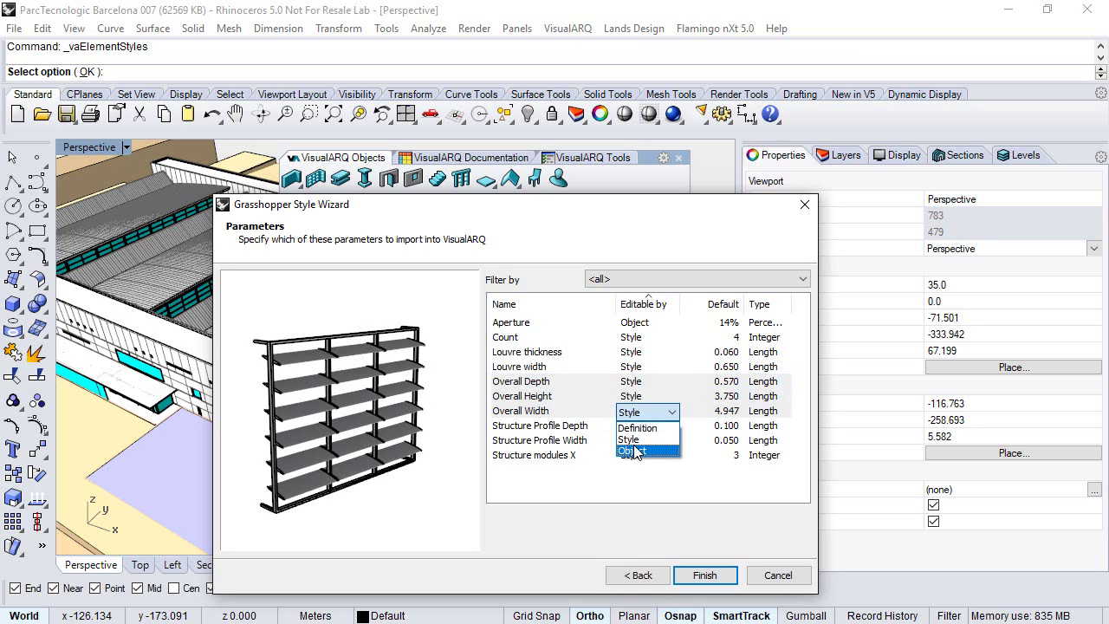
left_click(632, 452)
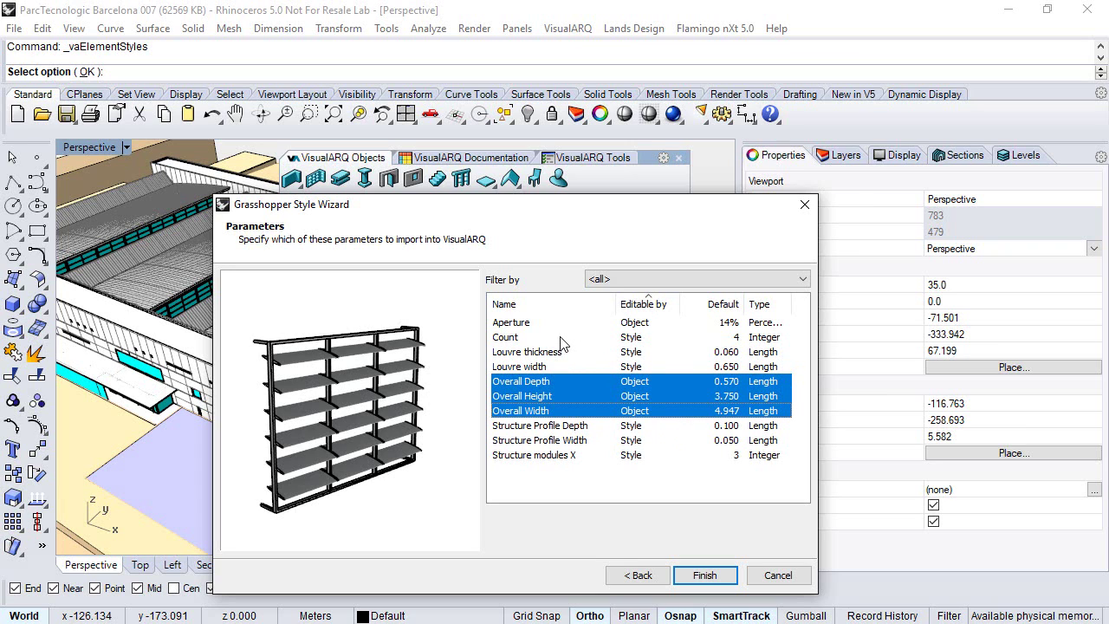
left_click(636, 339)
left_click(637, 340)
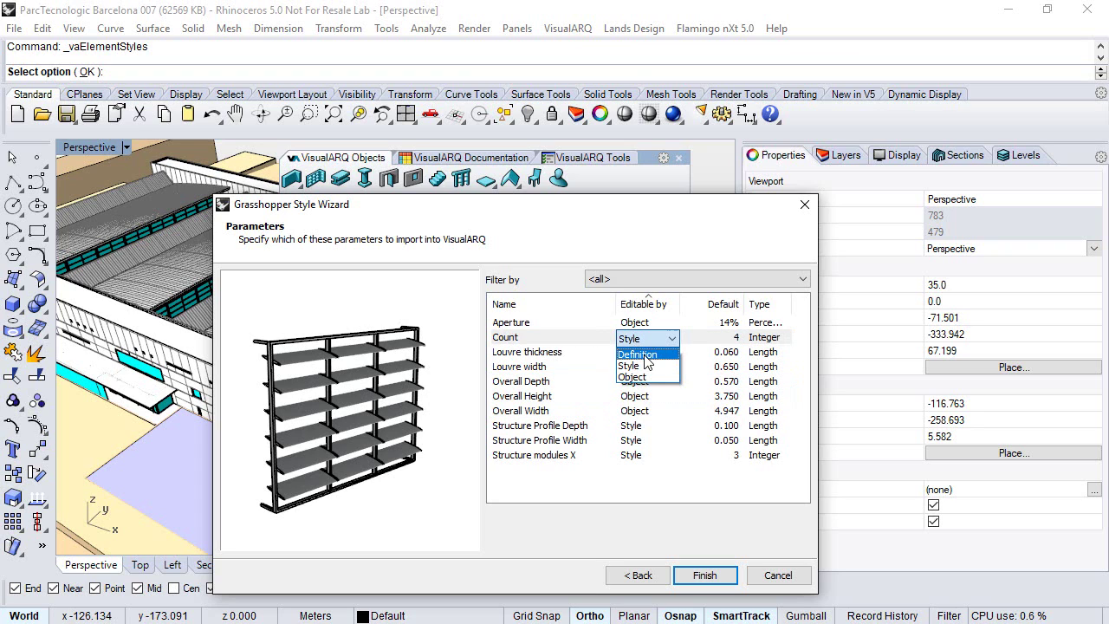
left_click(641, 355)
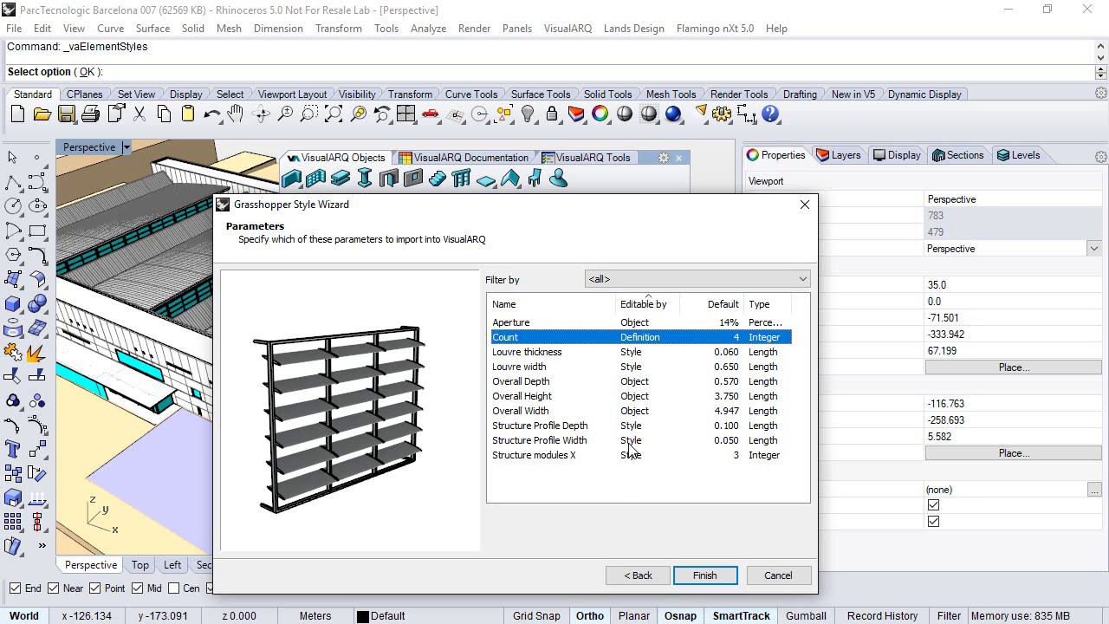
- Finish the Louvre system style, change Structure modules X from 3 to 2, and confirm
left_click(702, 575)
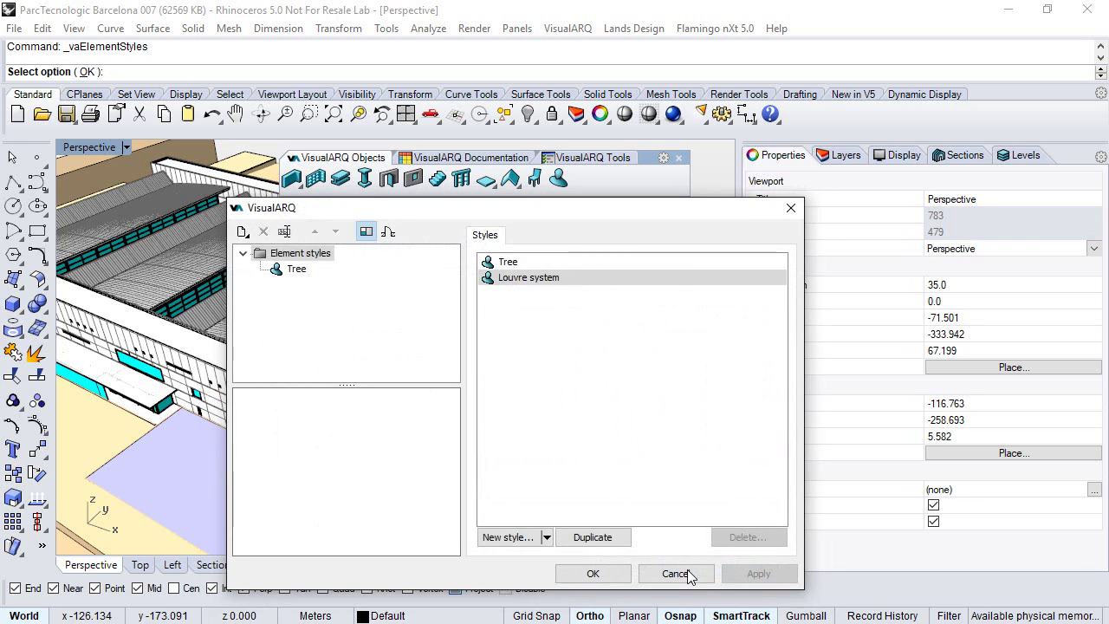
left_click_drag(395, 487, 371, 451)
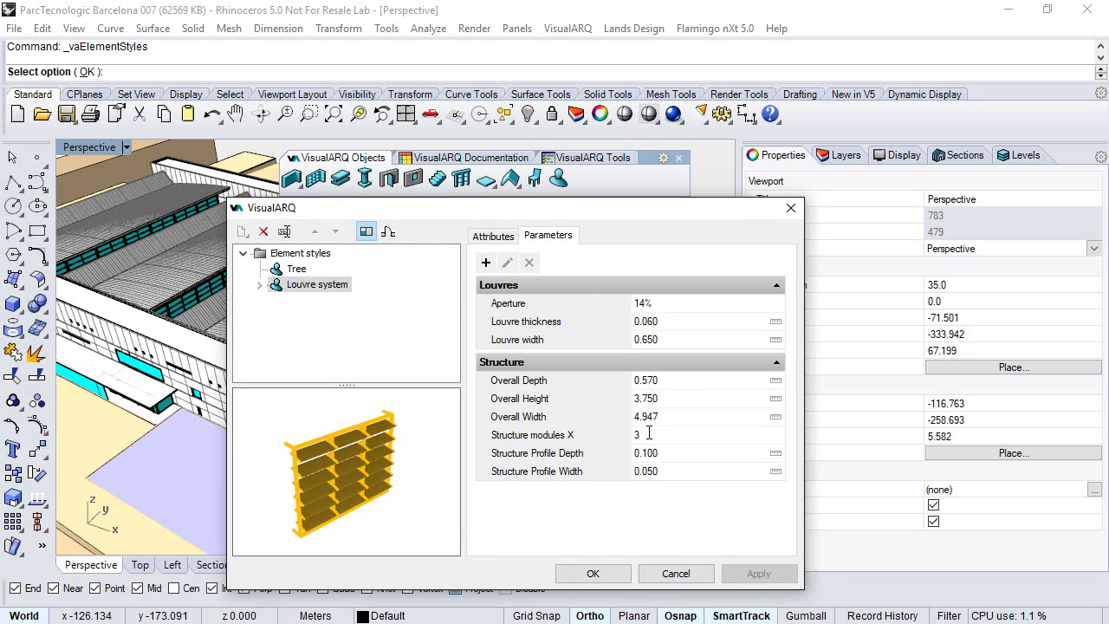
left_click(641, 434)
type("2")
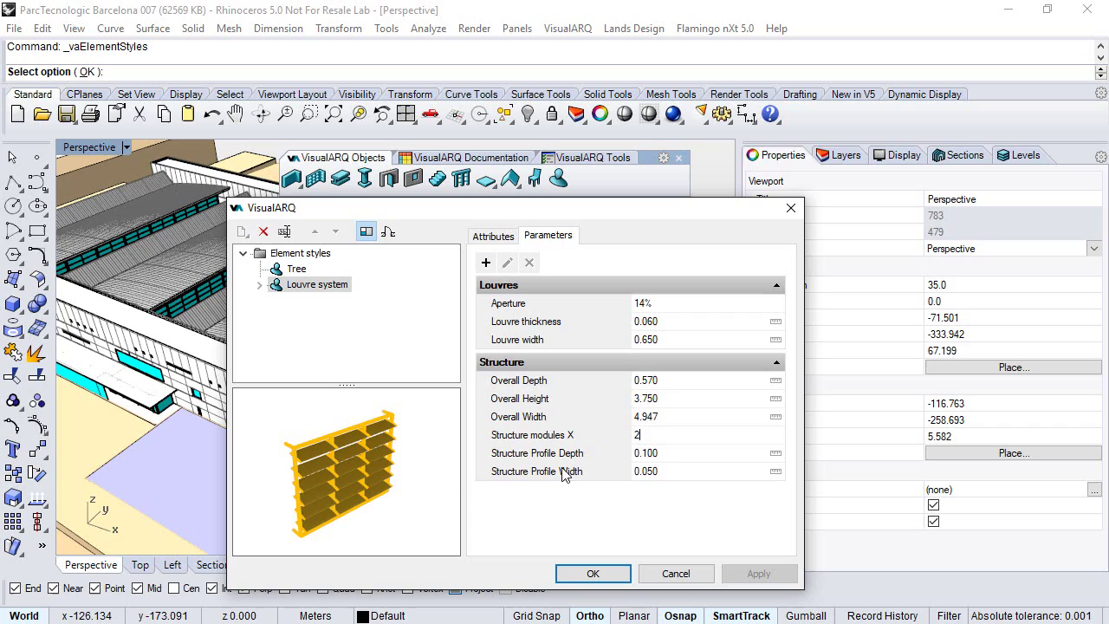
left_click_drag(406, 474, 396, 482)
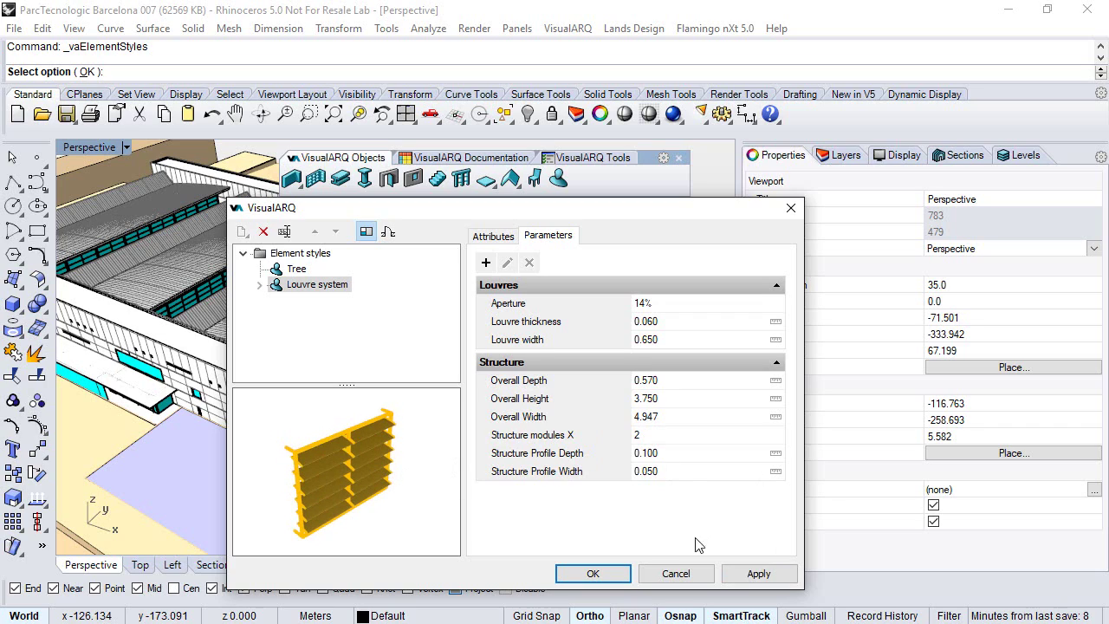
left_click(593, 574)
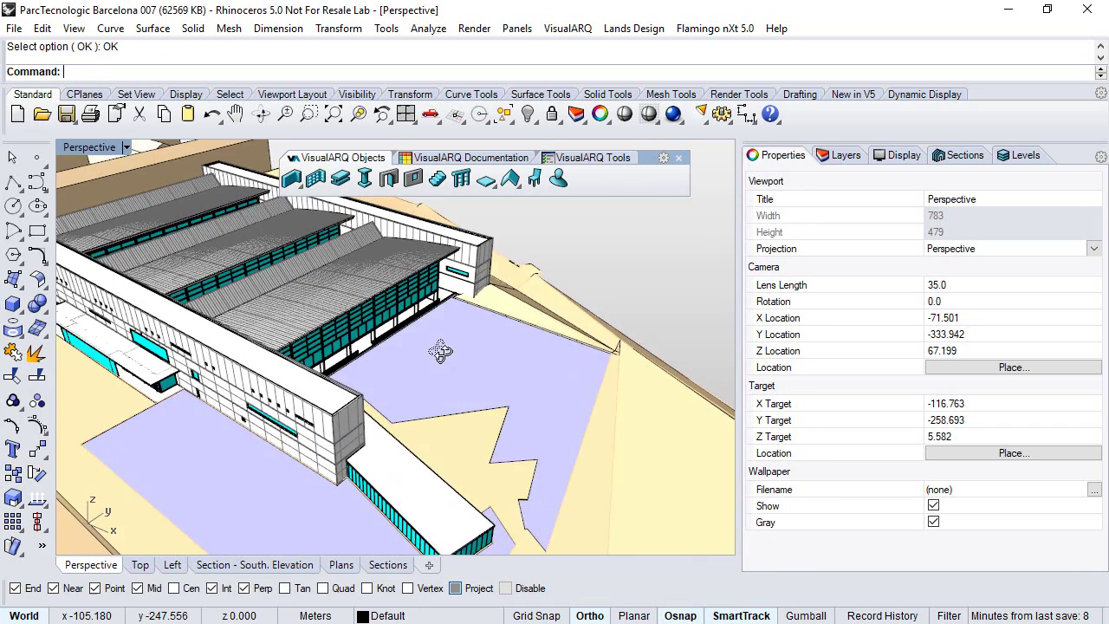
- Switch to the Top view, isolate level L.0, and zoom to the door and façade wall
right_click_drag(441, 351, 347, 329)
scroll(347, 321, "up", 5)
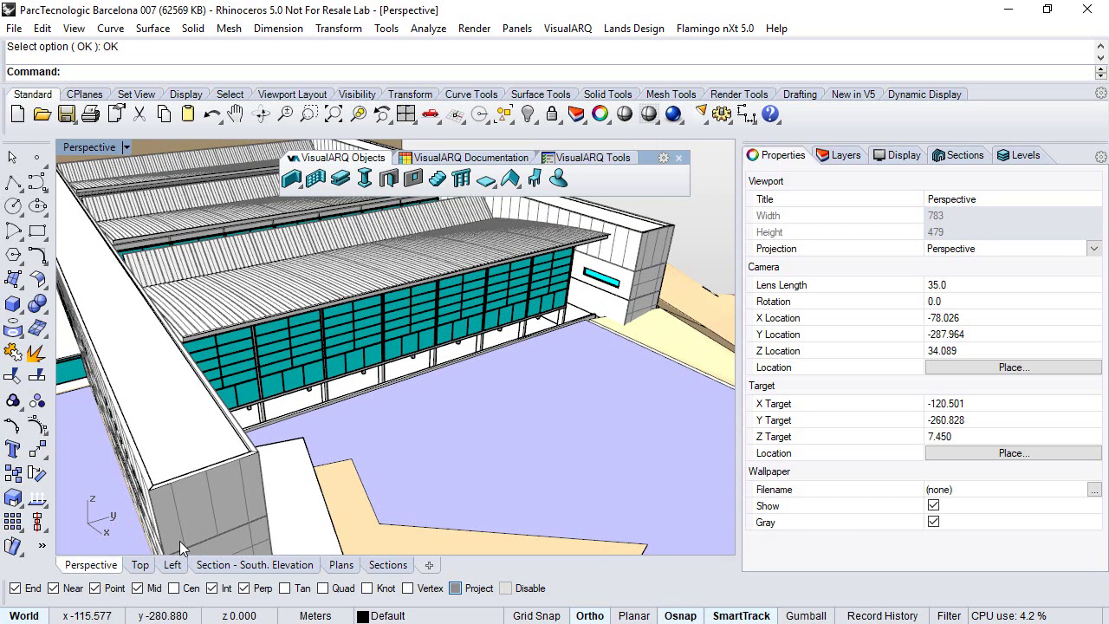
left_click(141, 565)
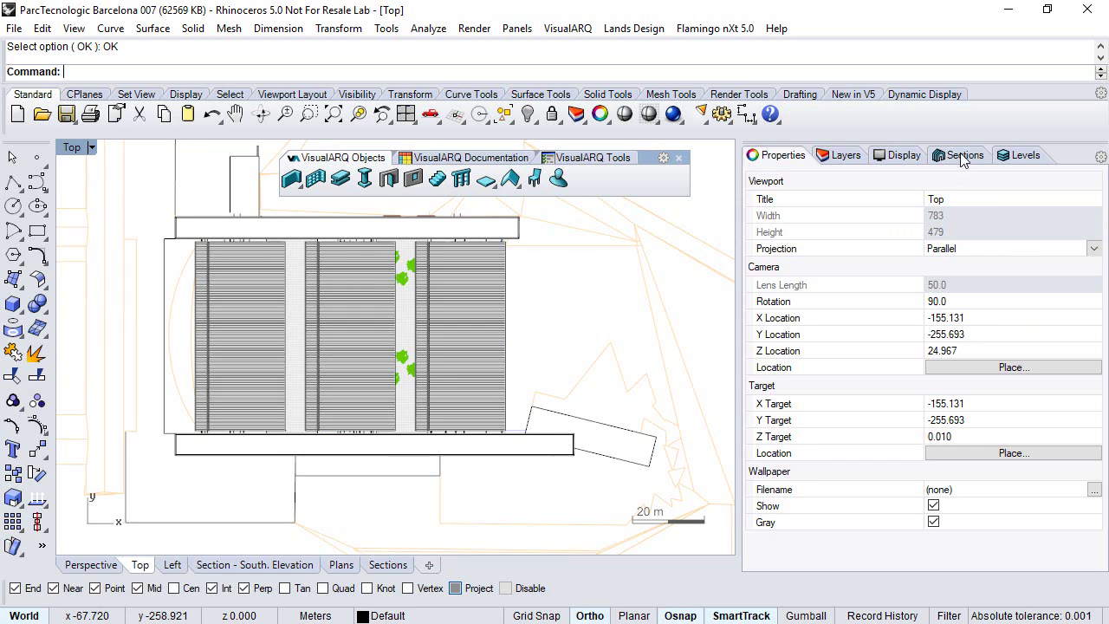
left_click(1021, 156)
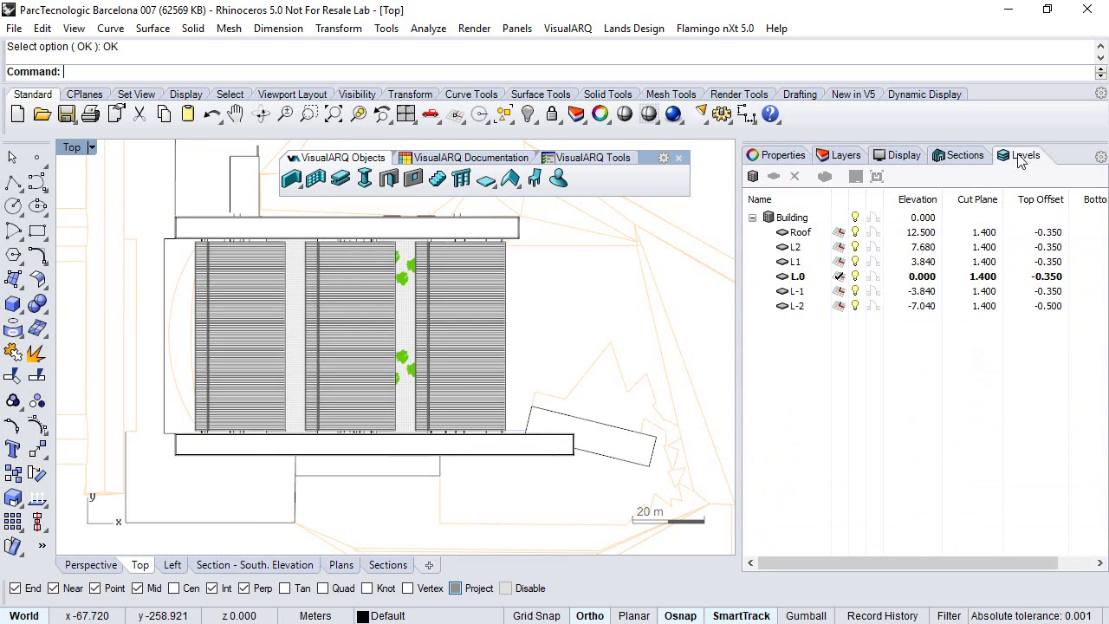
left_click(811, 286)
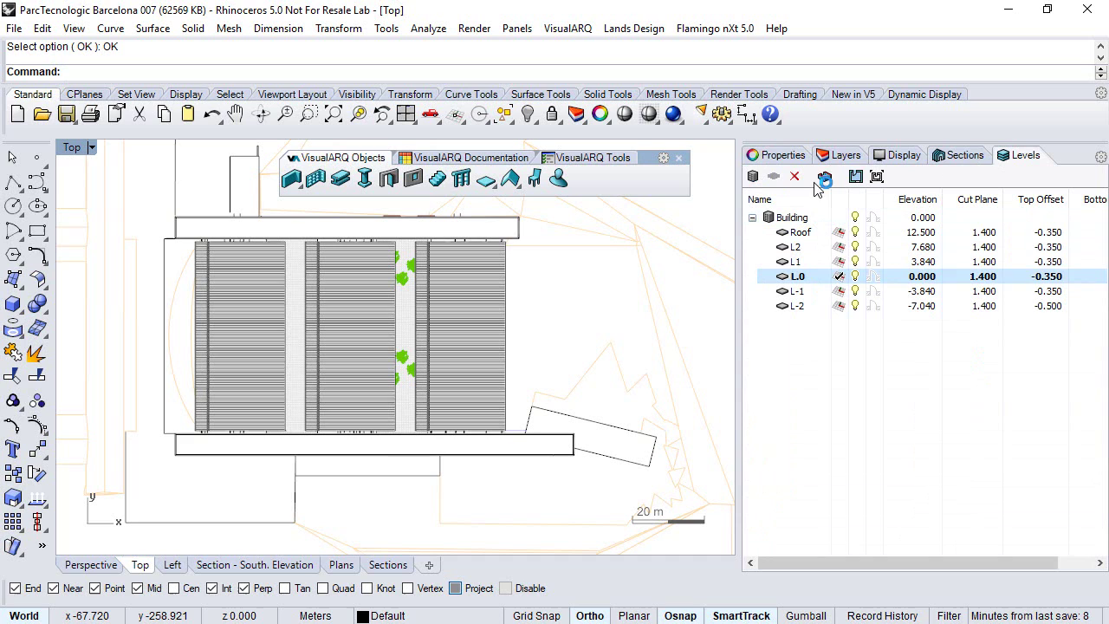
left_click(826, 178)
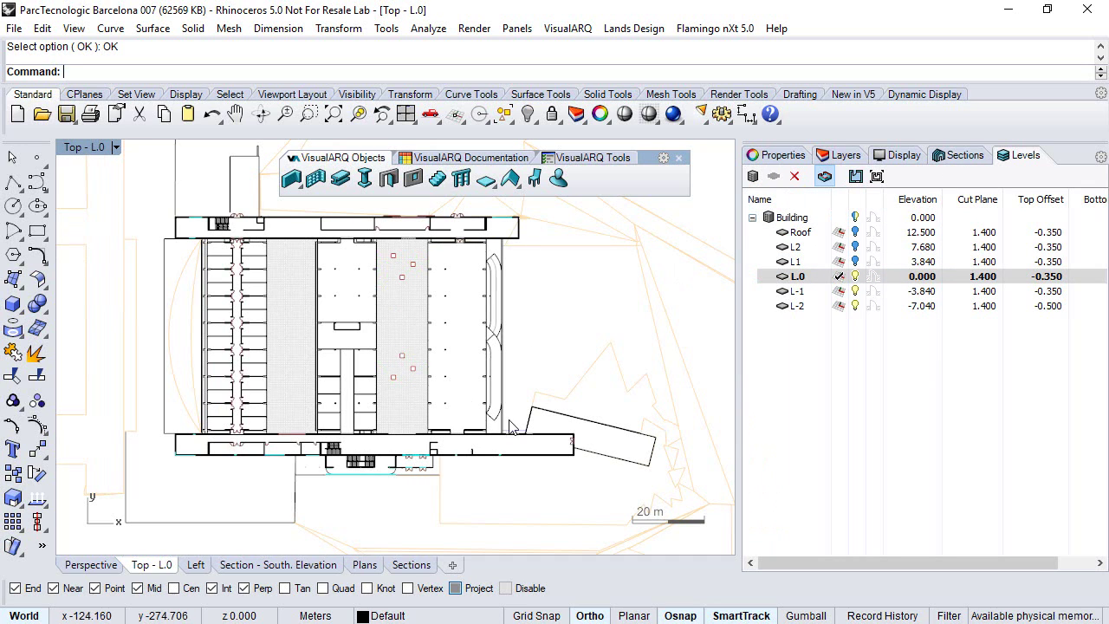
scroll(505, 431, "up", 8)
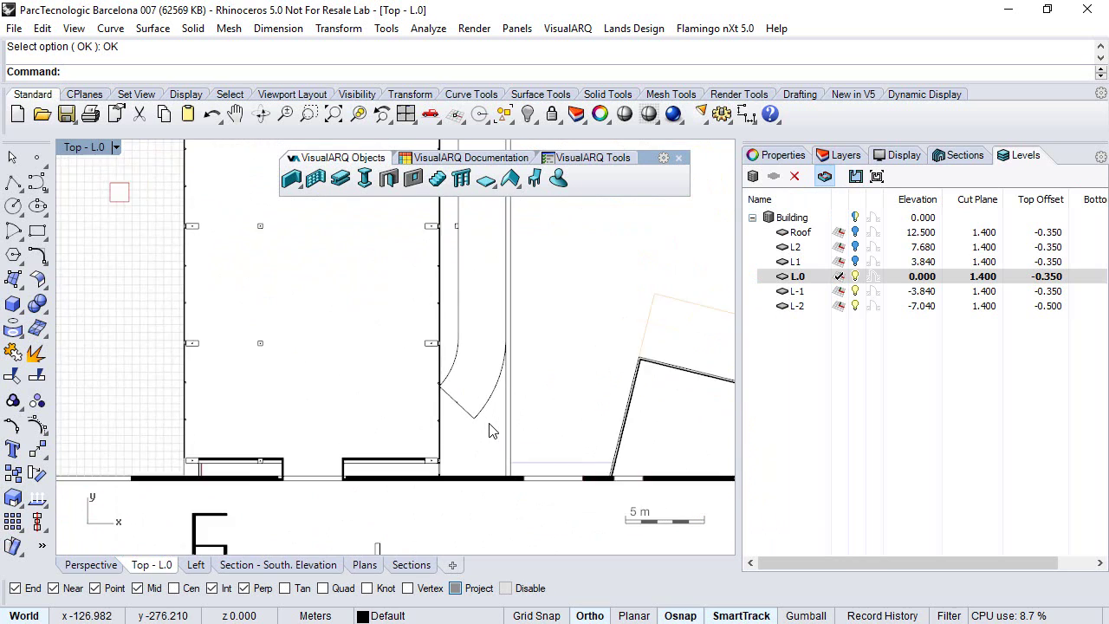
right_click_drag(421, 409, 327, 401)
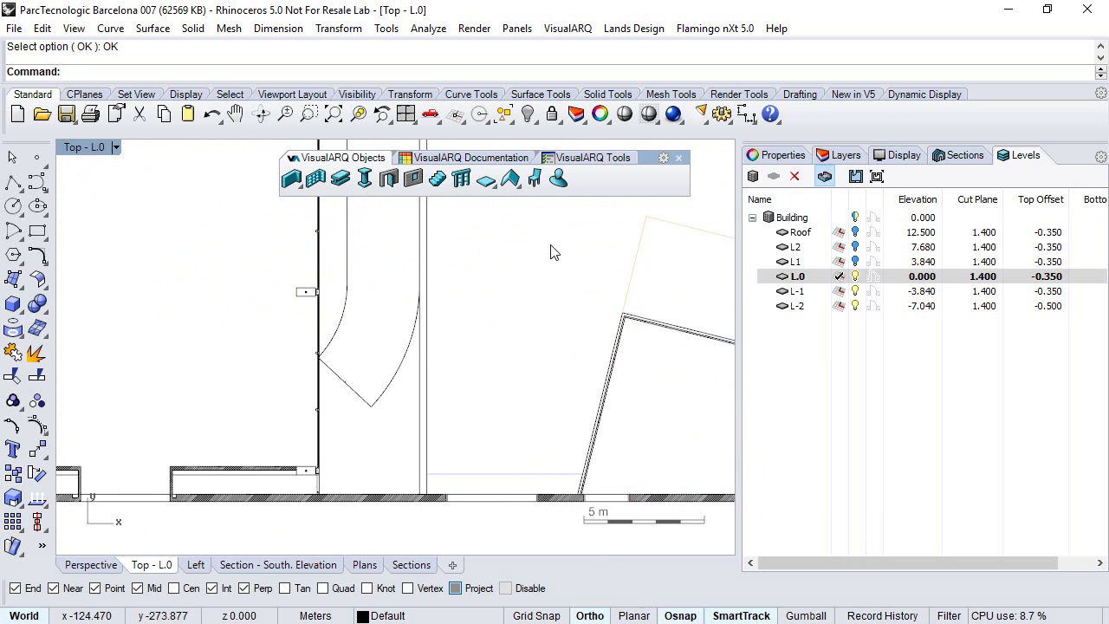
- Start a VisualARQ element in the Louvre system style and set its insert point at the façade wall corner
left_click(560, 180)
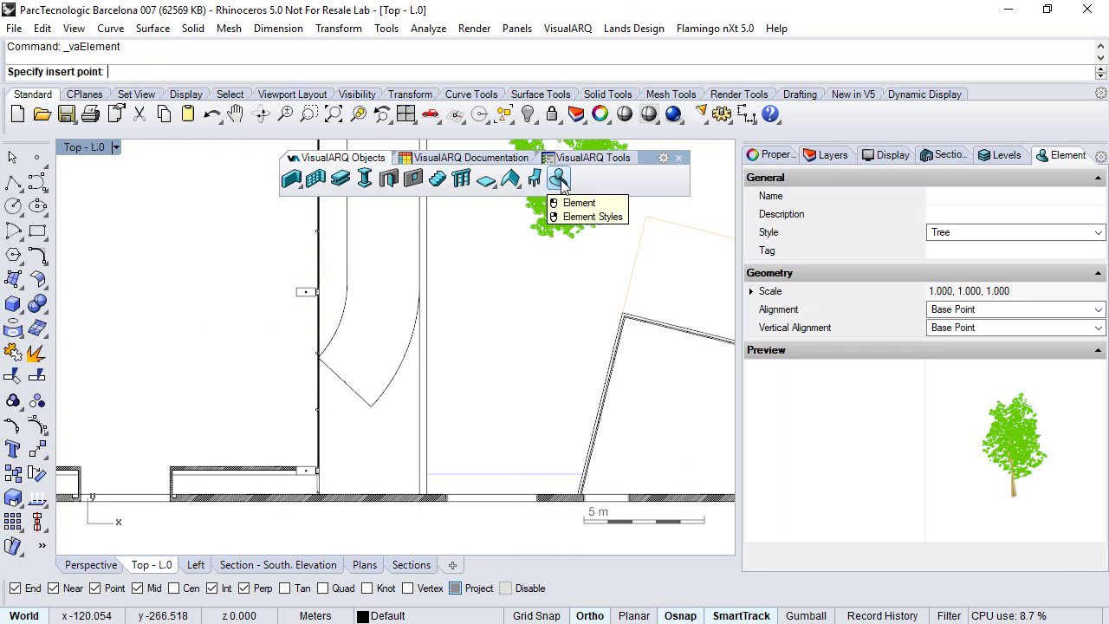
left_click(1007, 234)
left_click(957, 250)
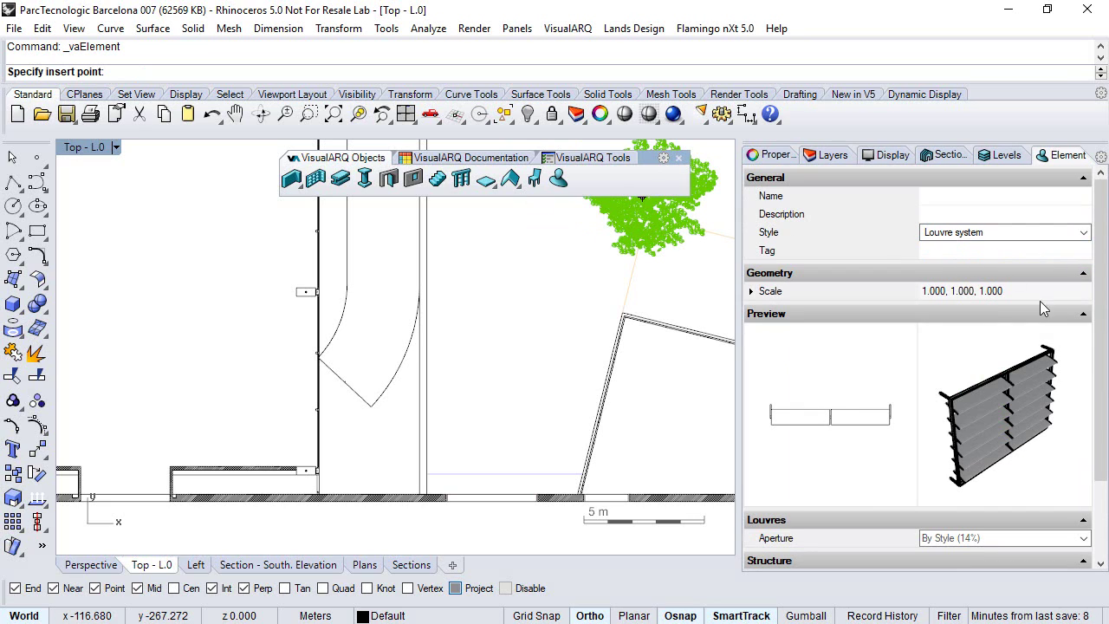
scroll(1104, 369, "down", 1)
scroll(1104, 369, "down", 1)
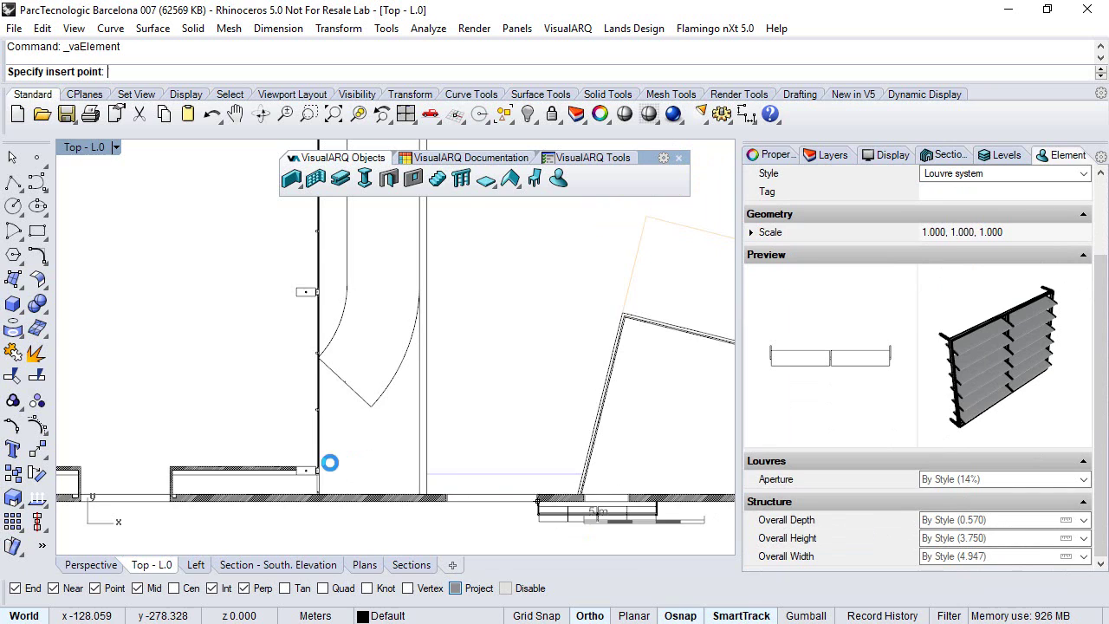
scroll(321, 472, "up", 5)
scroll(317, 480, "up", 10)
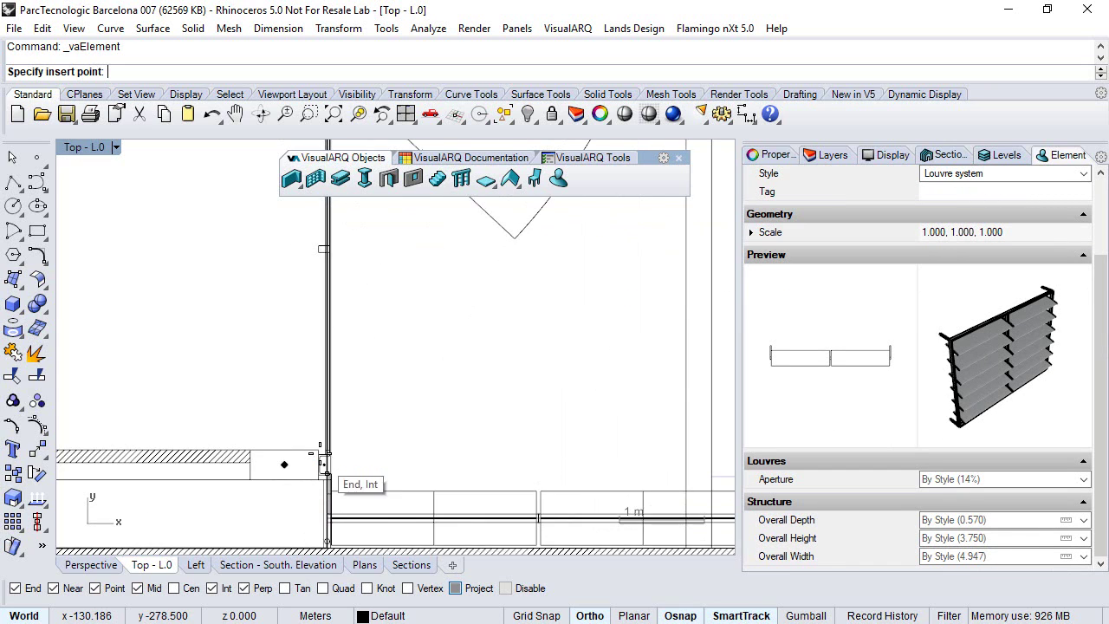
scroll(318, 451, "up", 3)
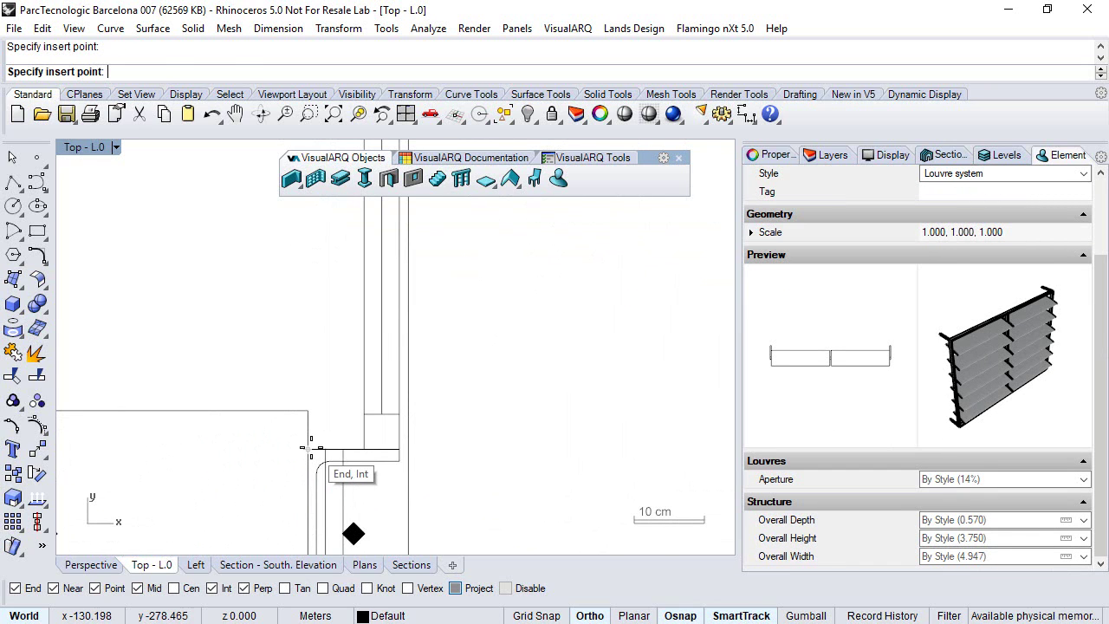
left_click(310, 448)
scroll(423, 364, "down", 3)
right_click_drag(424, 364, 326, 534)
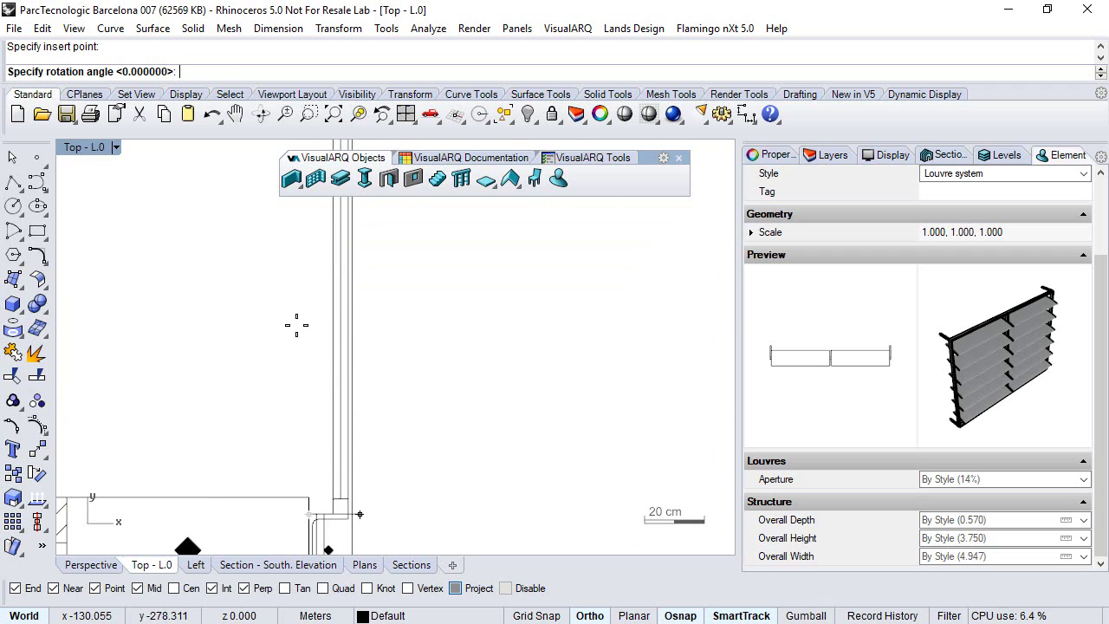
- Measure the Overall Width as 7.160 along the façade, align the rotation with the wall, and finish
left_click(1067, 557)
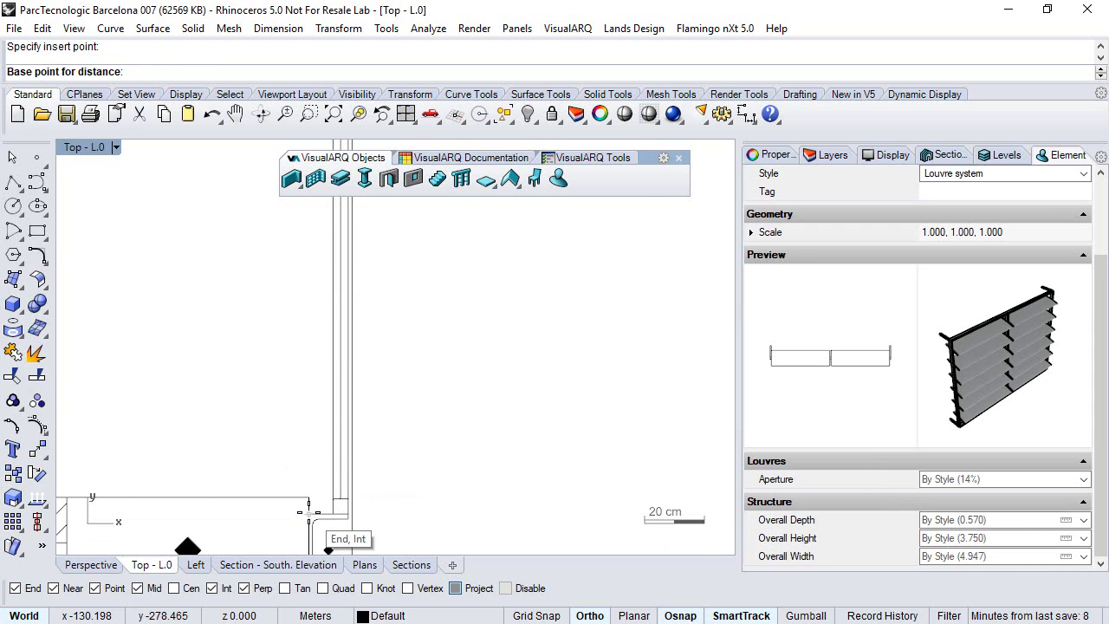
left_click(309, 513)
scroll(309, 513, "down", 3)
right_click_drag(320, 156, 333, 284)
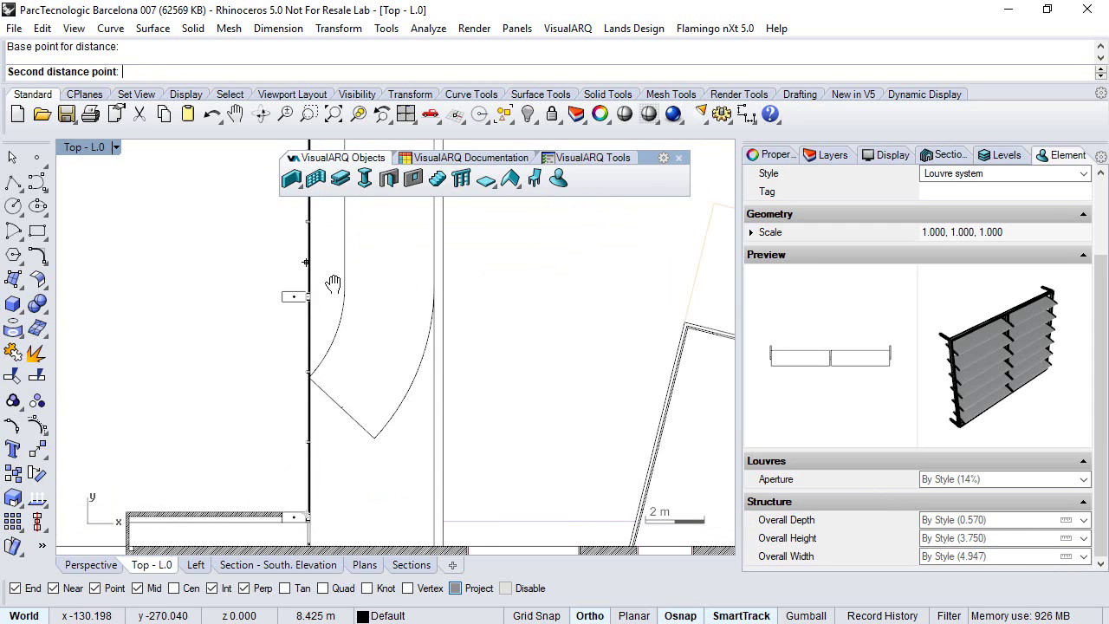
scroll(308, 341, "up", 10)
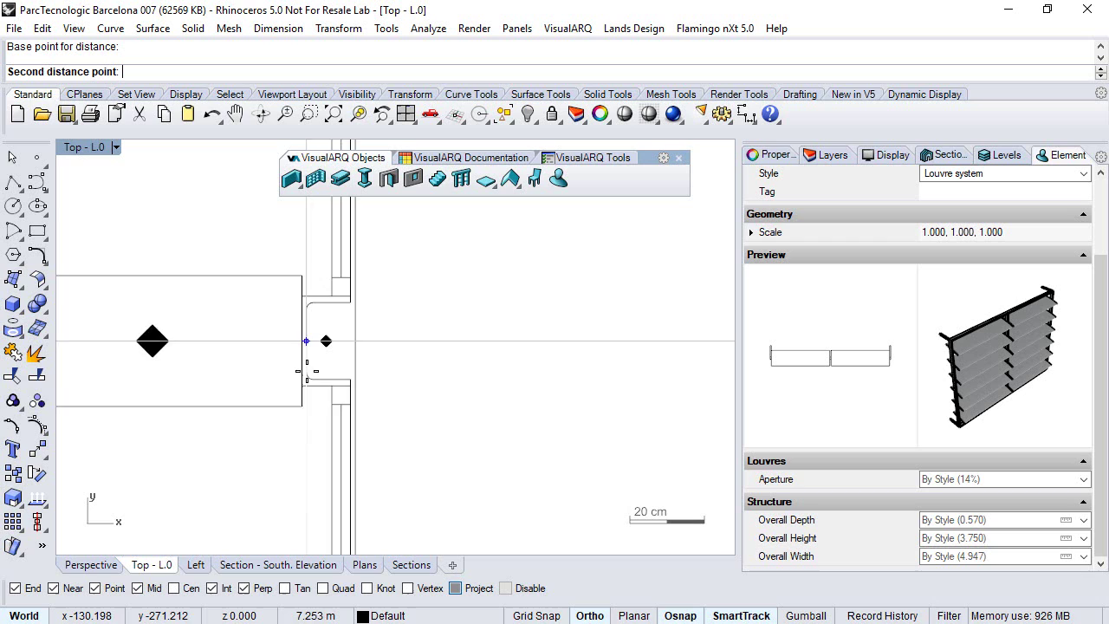
scroll(308, 341, "up", 1)
left_click(299, 398)
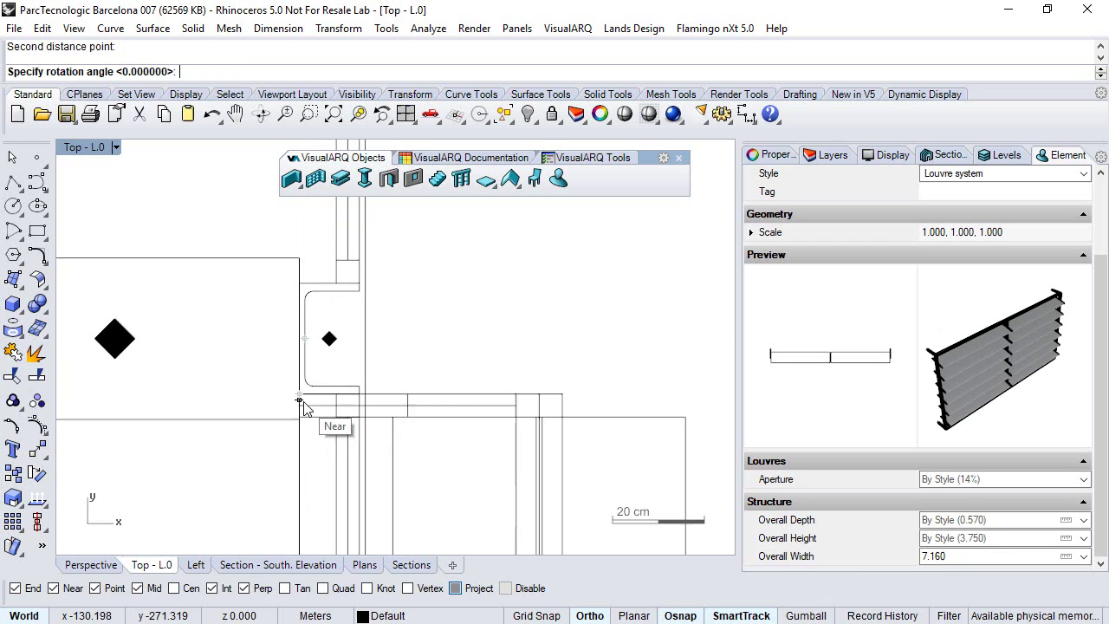
scroll(304, 408, "down", 4)
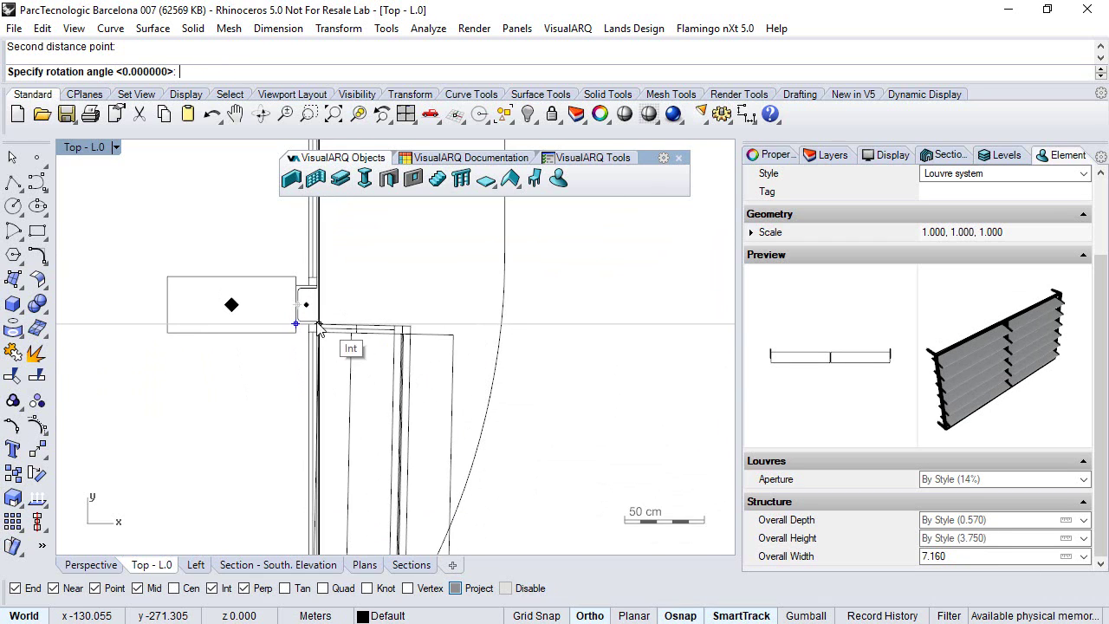
scroll(319, 328, "up", 4)
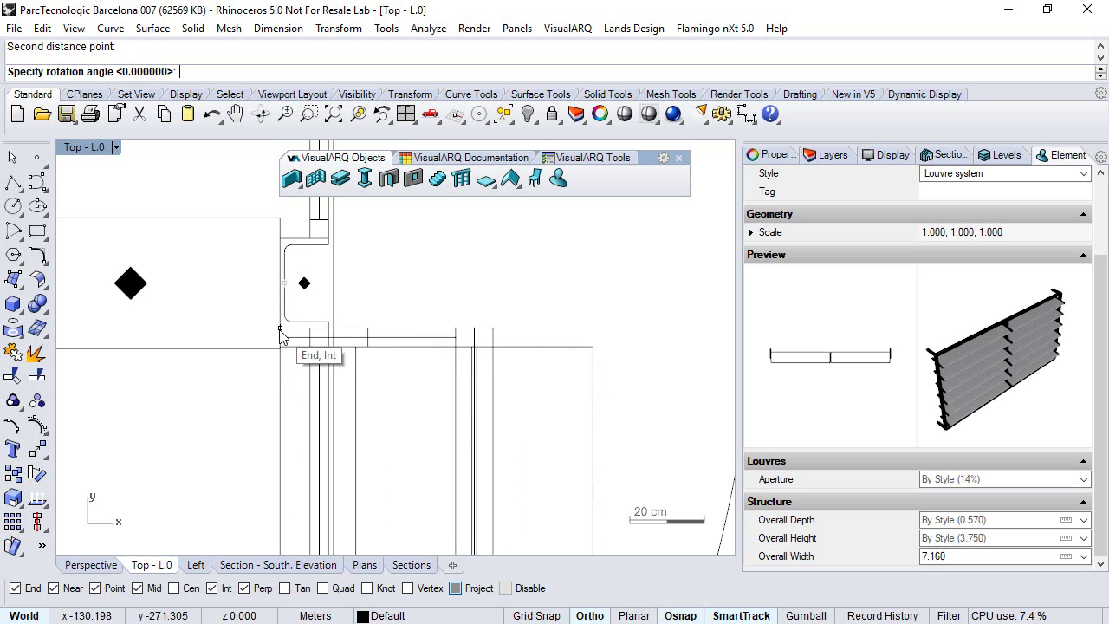
left_click(281, 337)
key("Return")
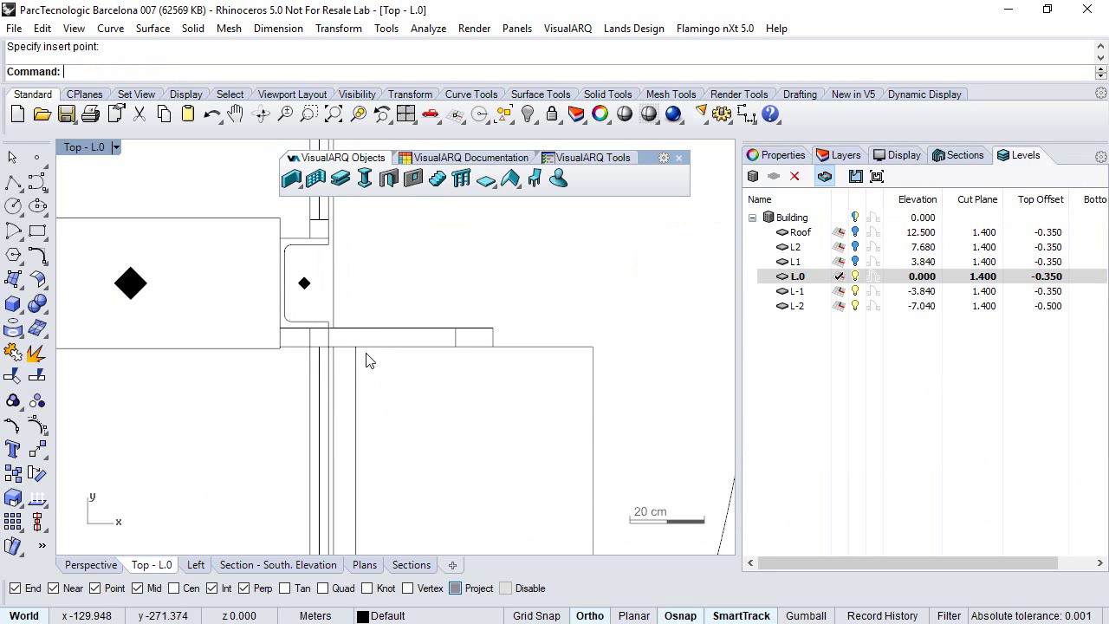
- Select the louvre and the upper curtain wall in Perspective and hide everything else
left_click(433, 447)
left_click(90, 565)
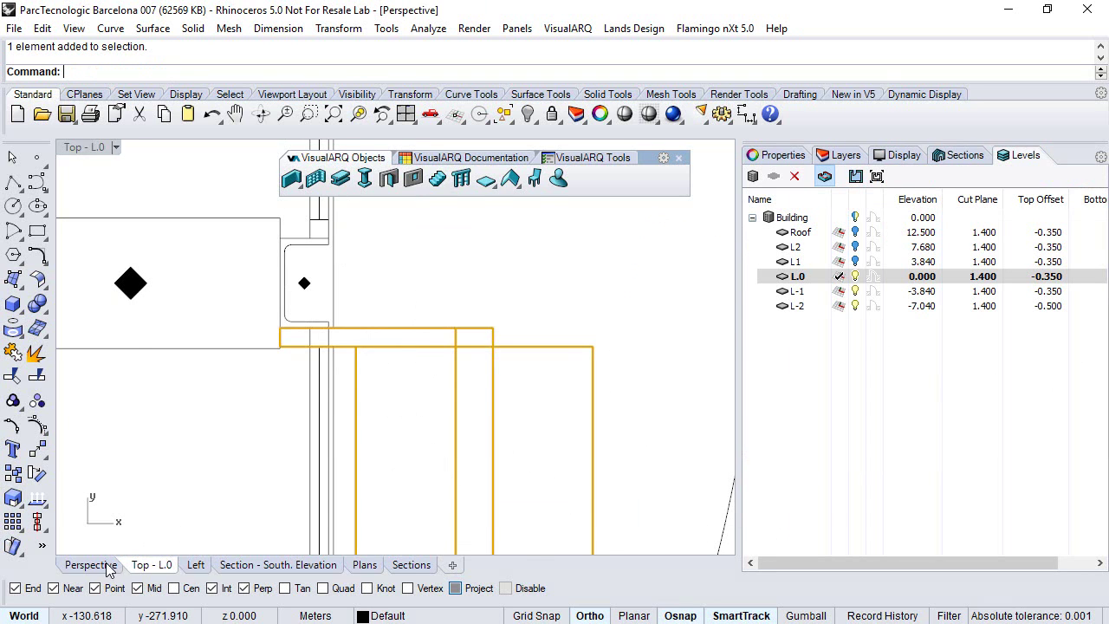
right_click_drag(219, 433, 215, 435)
scroll(241, 355, "up", 10)
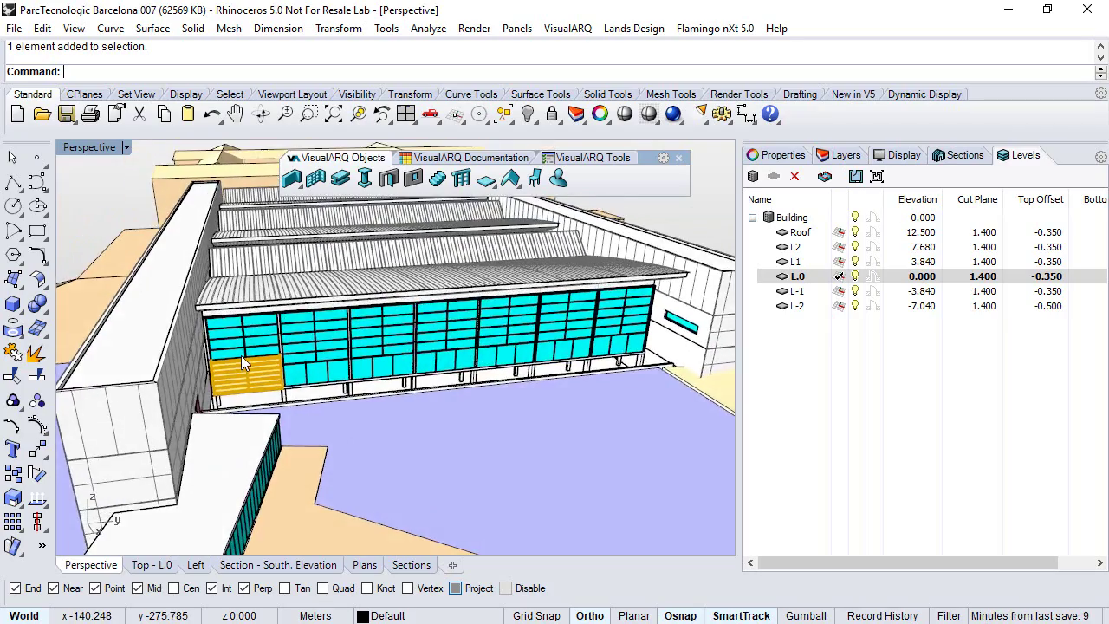
scroll(266, 380, "up", 5)
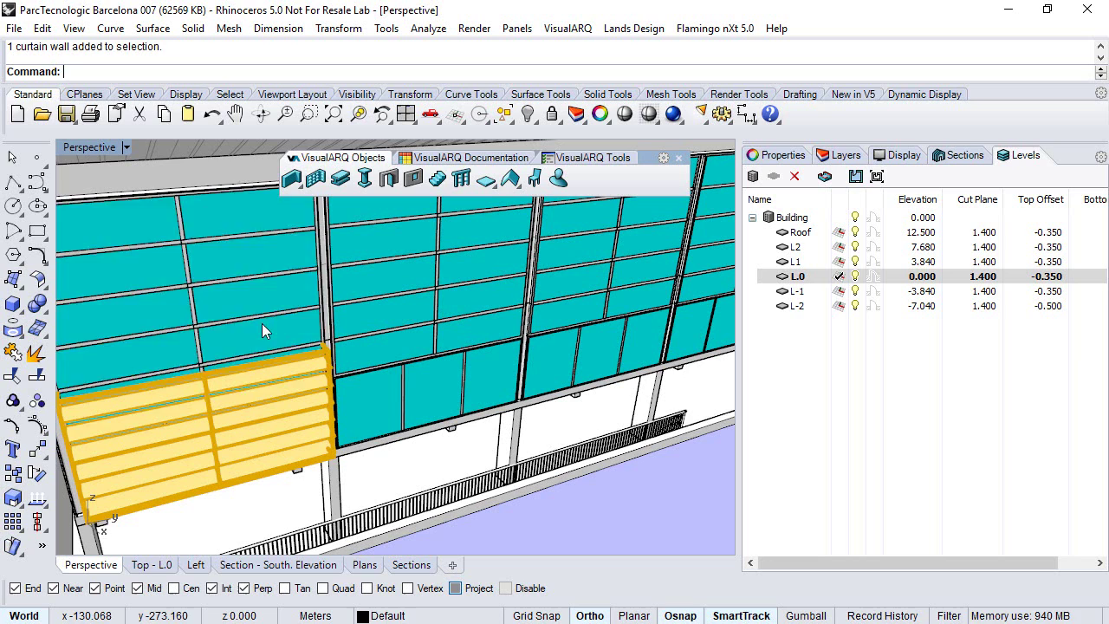
left_click(261, 324, "shift")
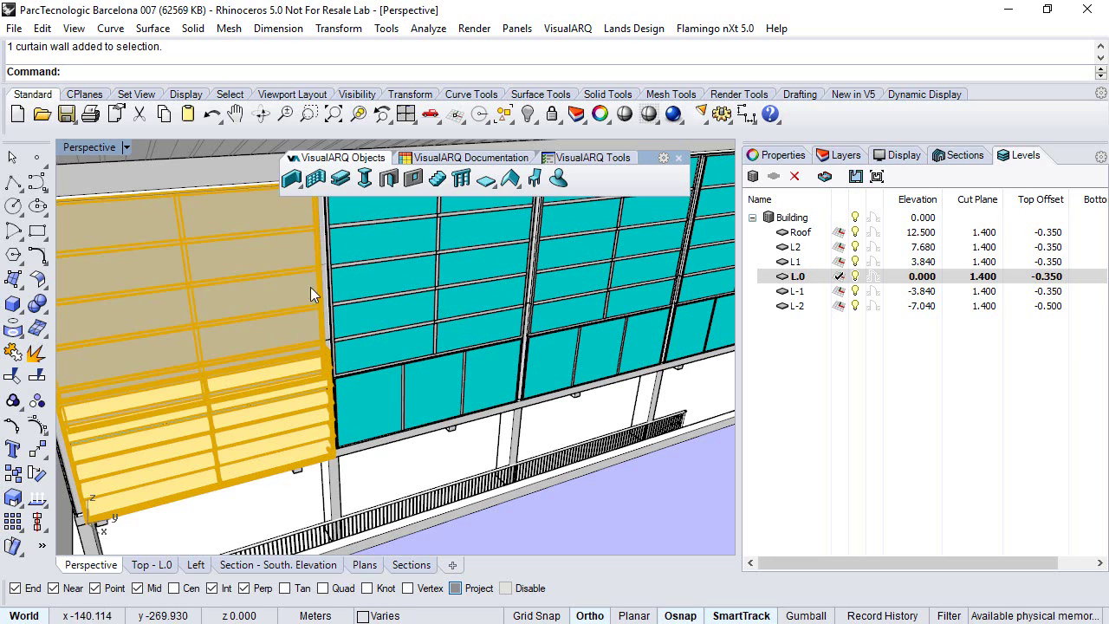
left_click(536, 124)
left_click(608, 147)
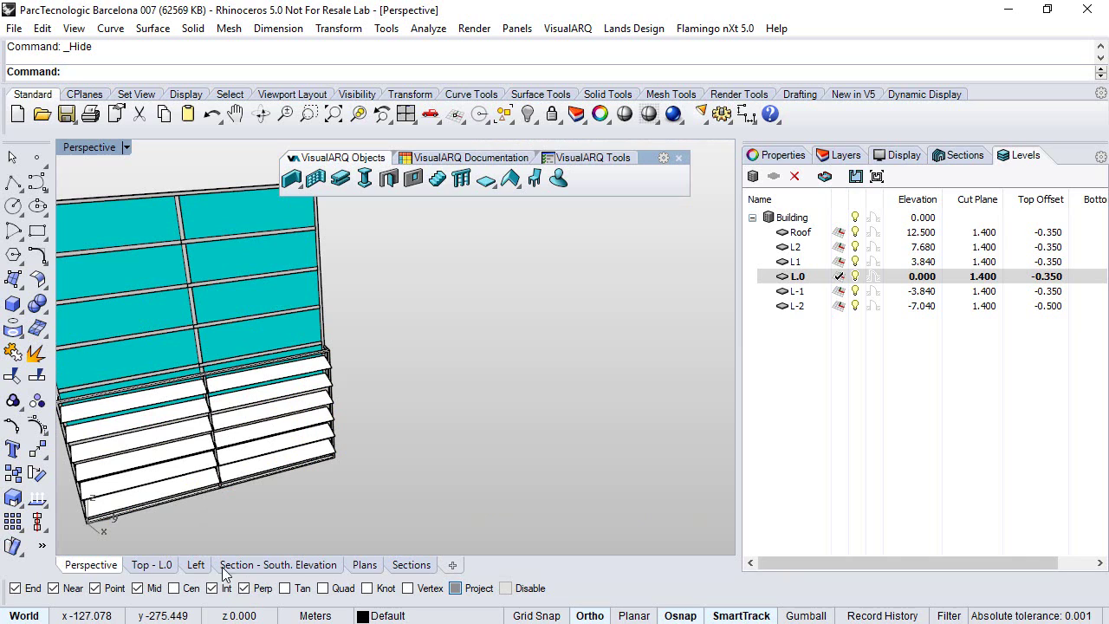
- Show the louvre and curtain wall in the Left view, zoomed to extents and centred
left_click(196, 567)
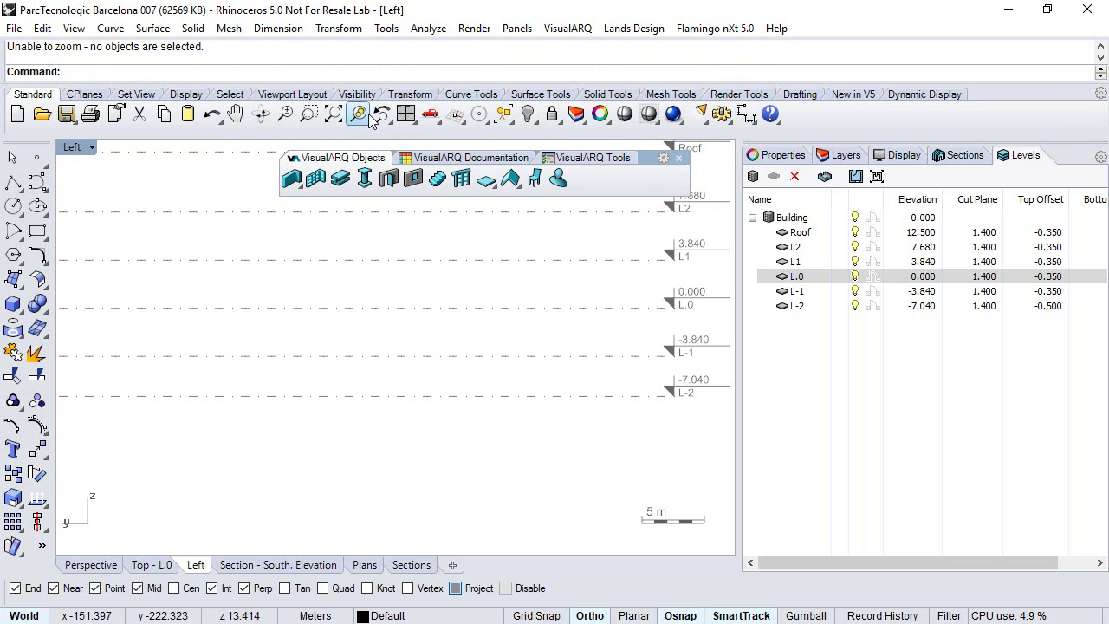
left_click(333, 114)
right_click_drag(430, 406, 378, 408)
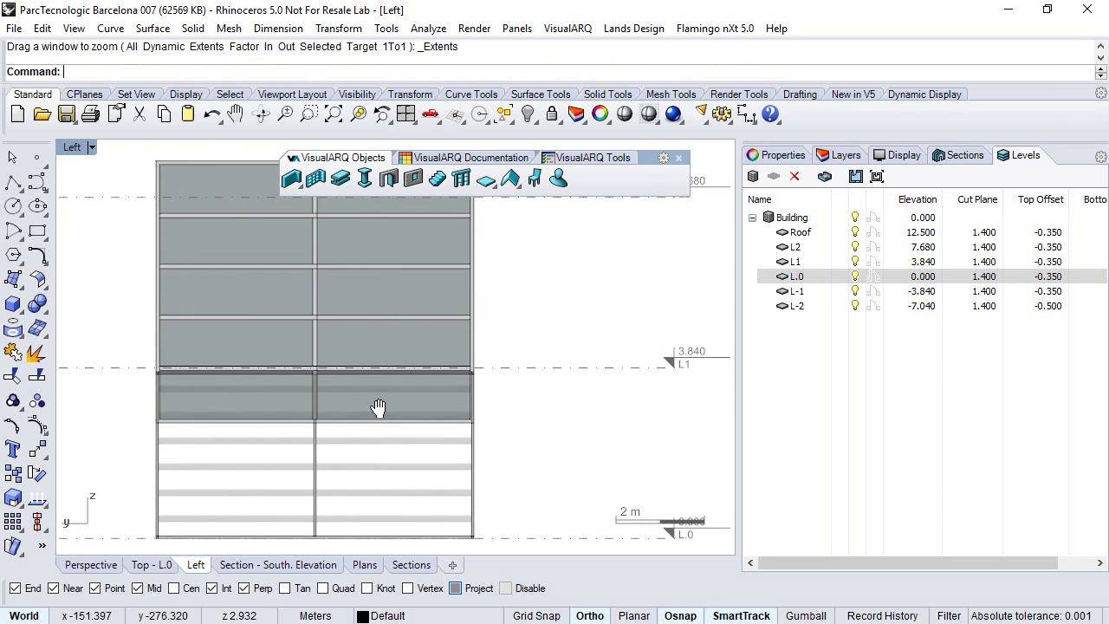
scroll(378, 408, "down", 2)
- Select the louvre and show its VisualARQ parameters in Properties
left_click(416, 481)
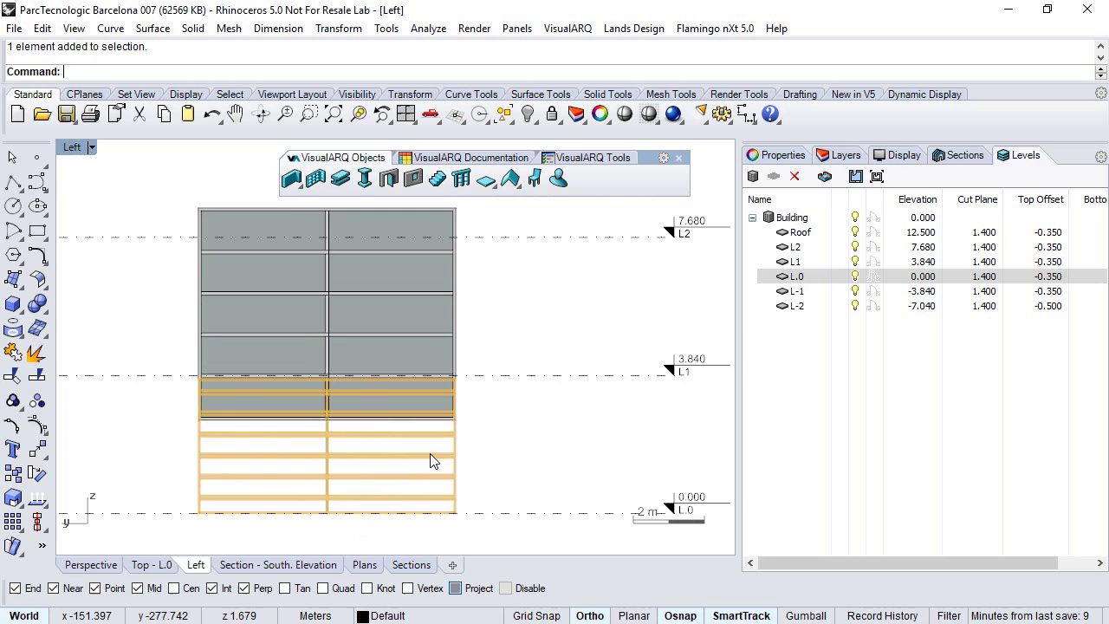
left_click(782, 156)
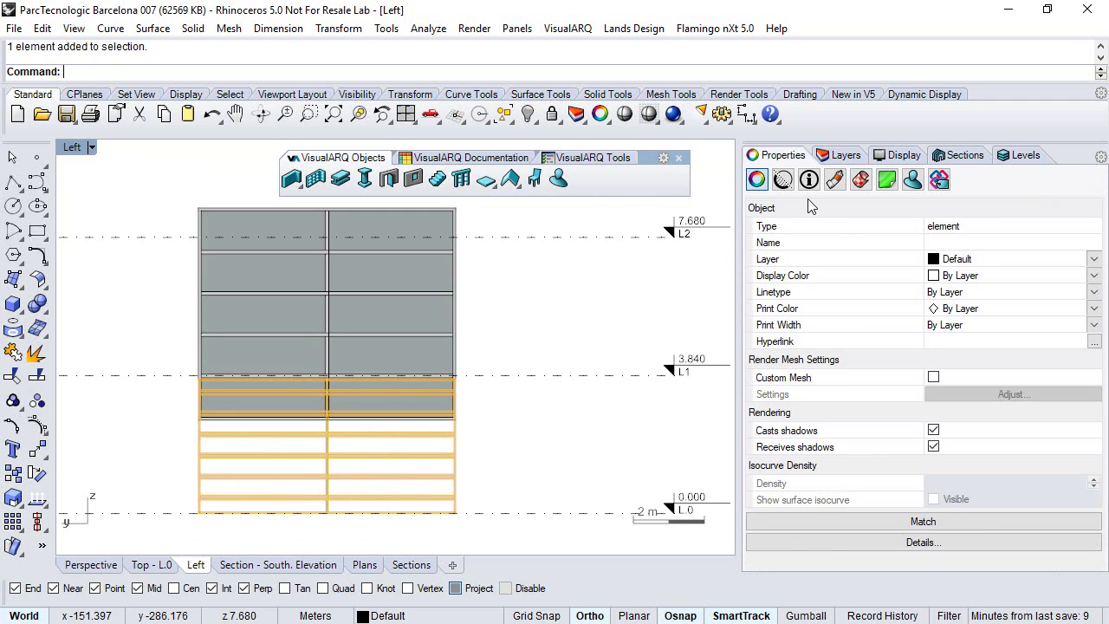
left_click(913, 179)
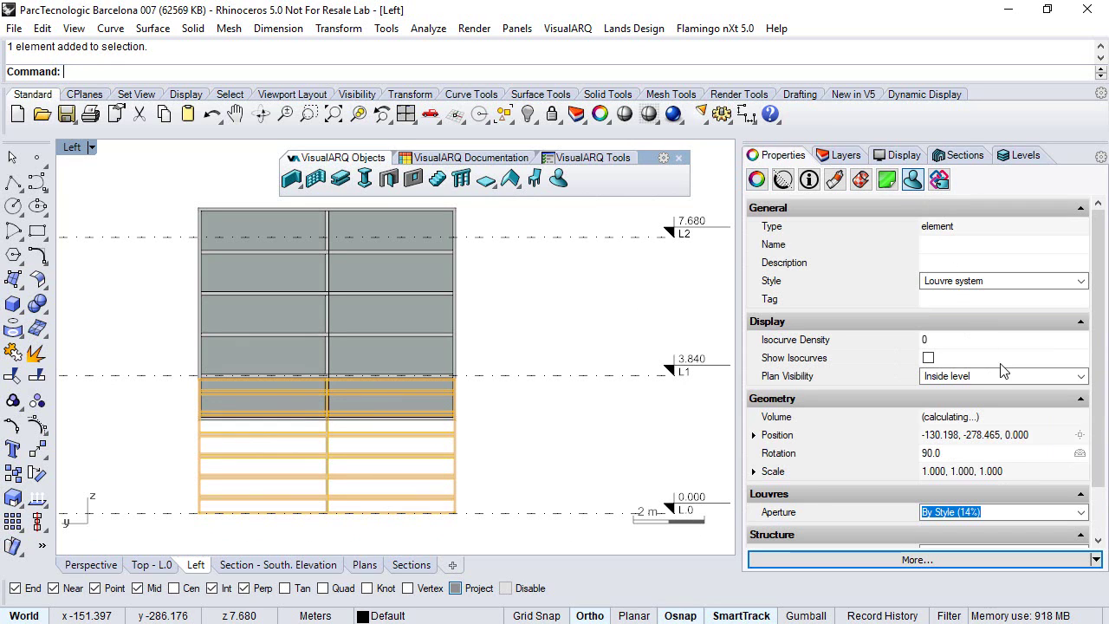
scroll(1099, 394, "down", 1)
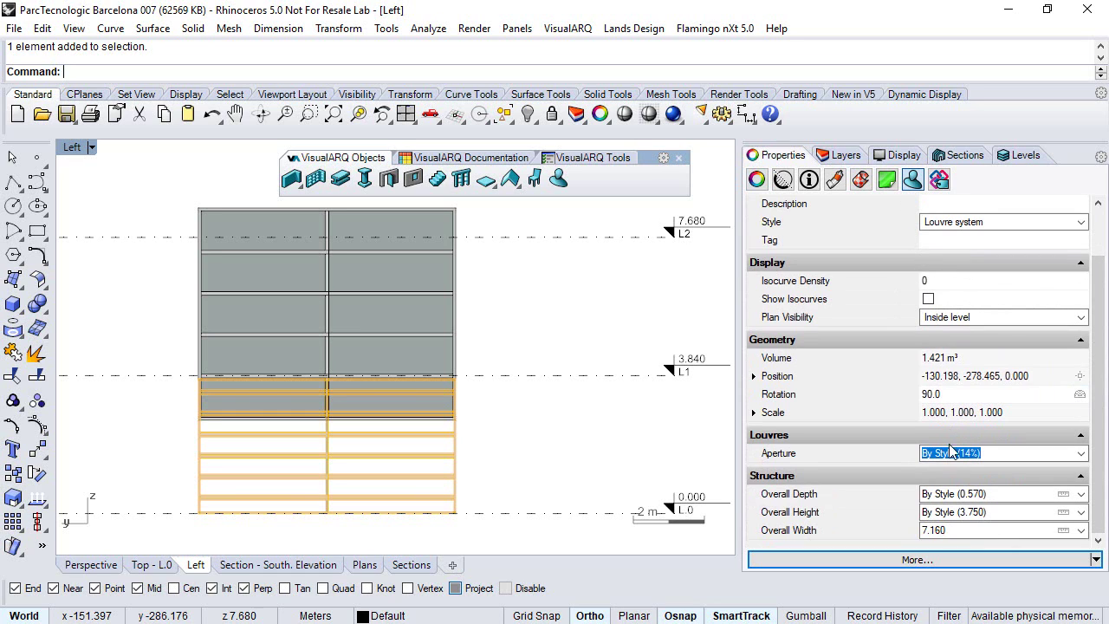
- Measure the louvre's Overall Height from its bottom to the curtain wall top, giving 8.500
left_click(1063, 513)
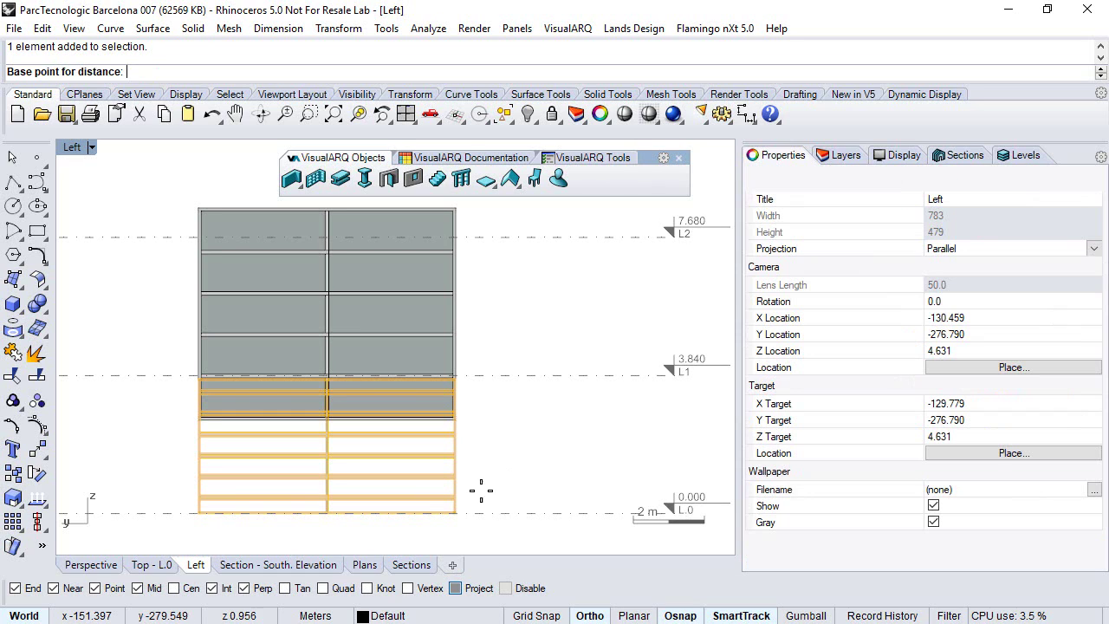
scroll(419, 548, "up", 1)
scroll(420, 547, "up", 1)
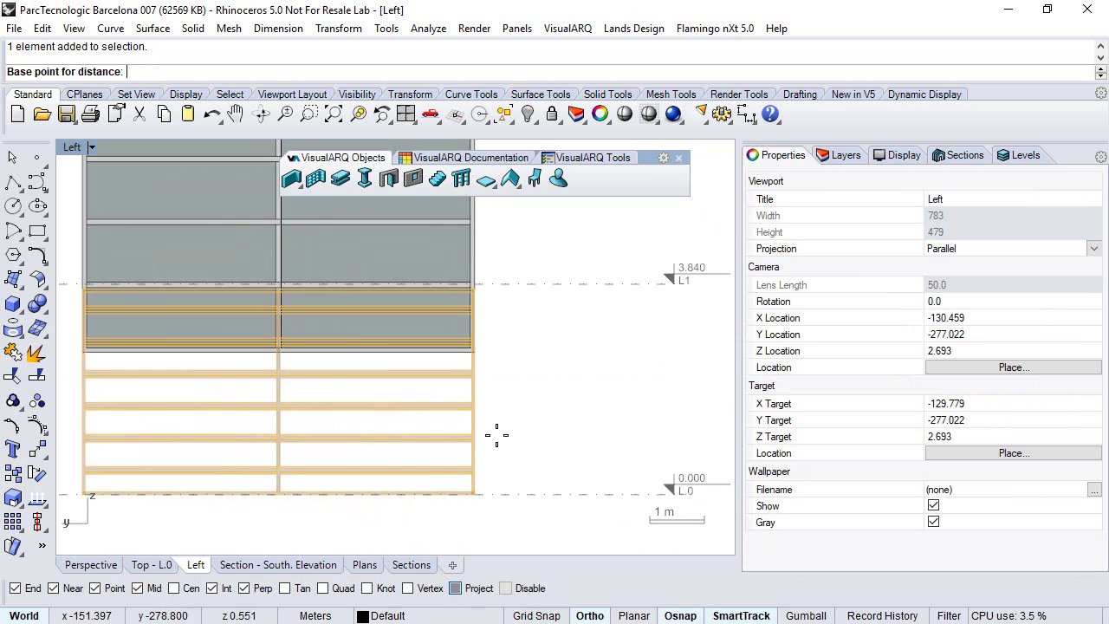
scroll(497, 435, "up", 2)
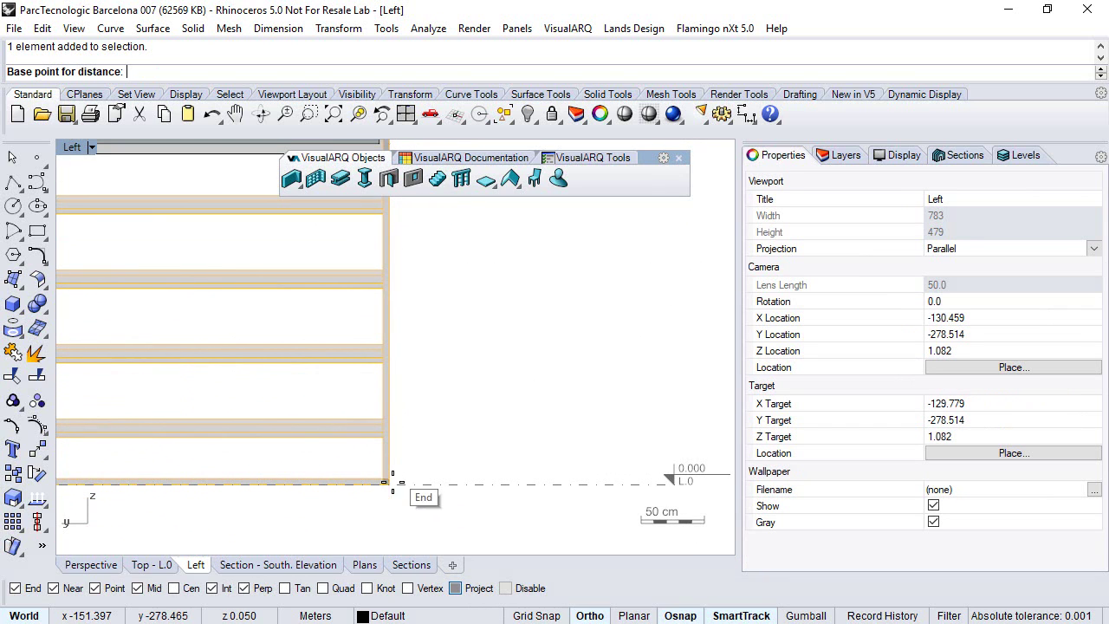
left_click(392, 482)
scroll(384, 322, "down", 3)
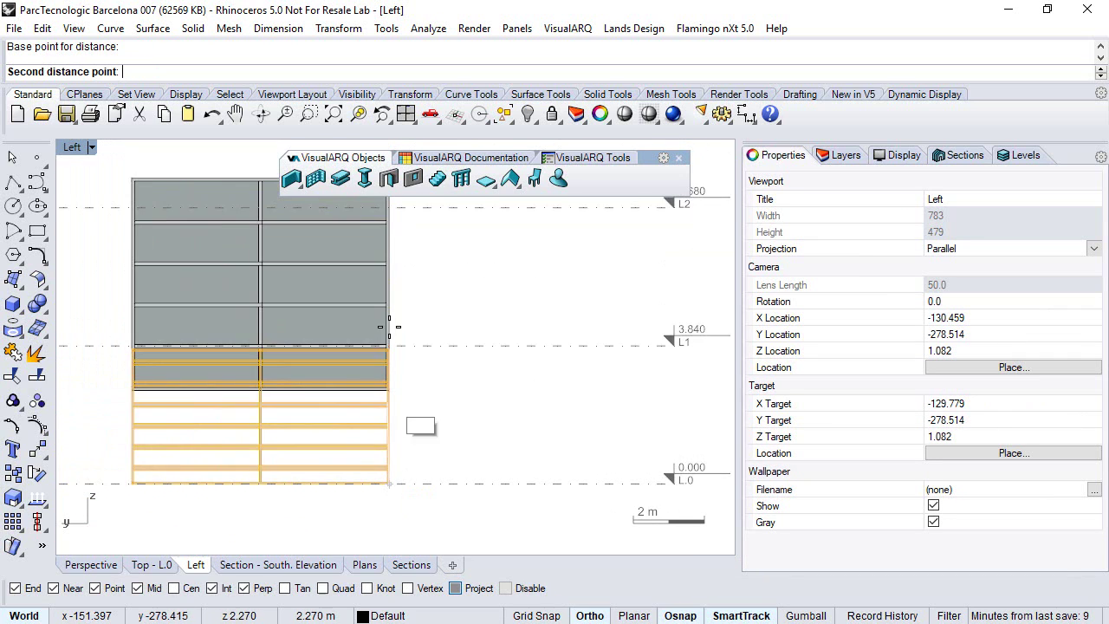
scroll(409, 279, "up", 3)
scroll(409, 279, "up", 1)
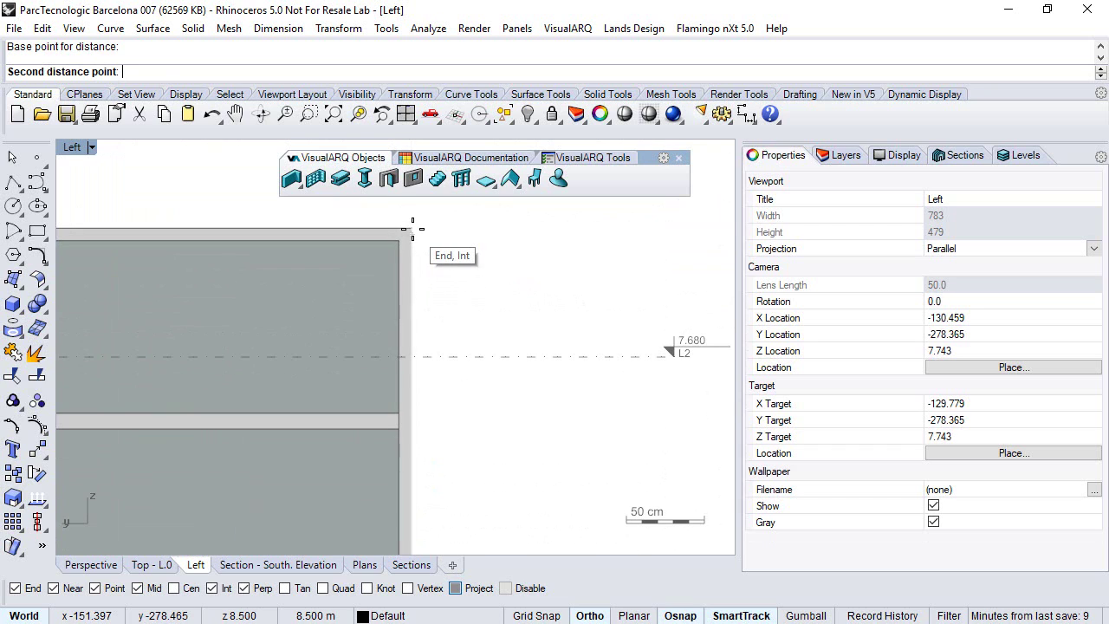
left_click(412, 229)
left_click(411, 235)
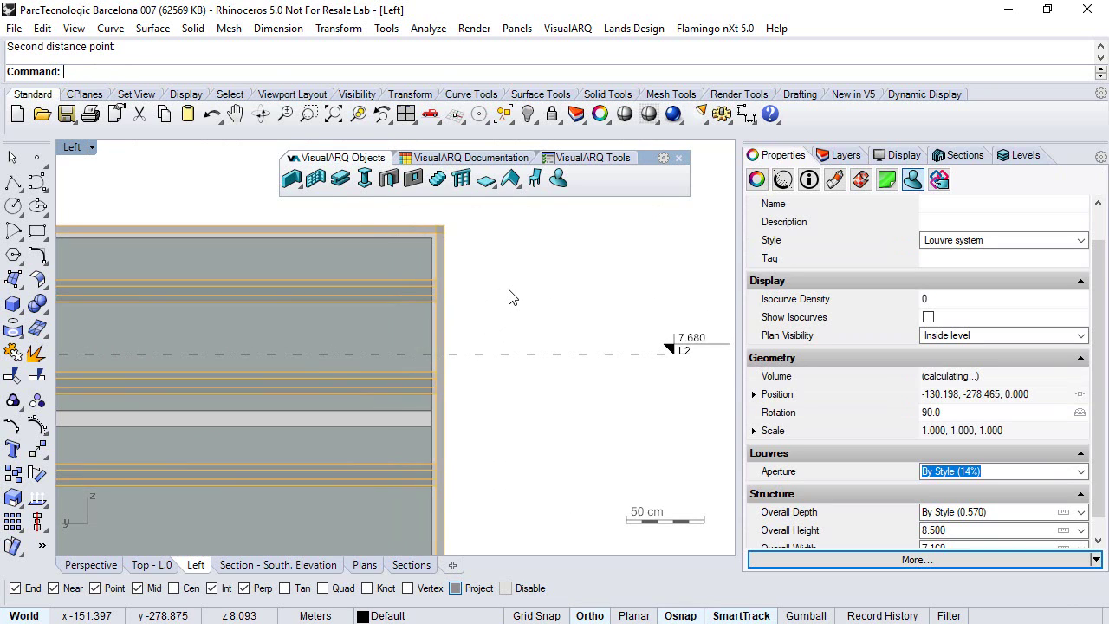
scroll(508, 297, "down", 3)
- Show all hidden objects in Perspective and orbit to face the louvre beside the glazed façade
left_click(91, 564)
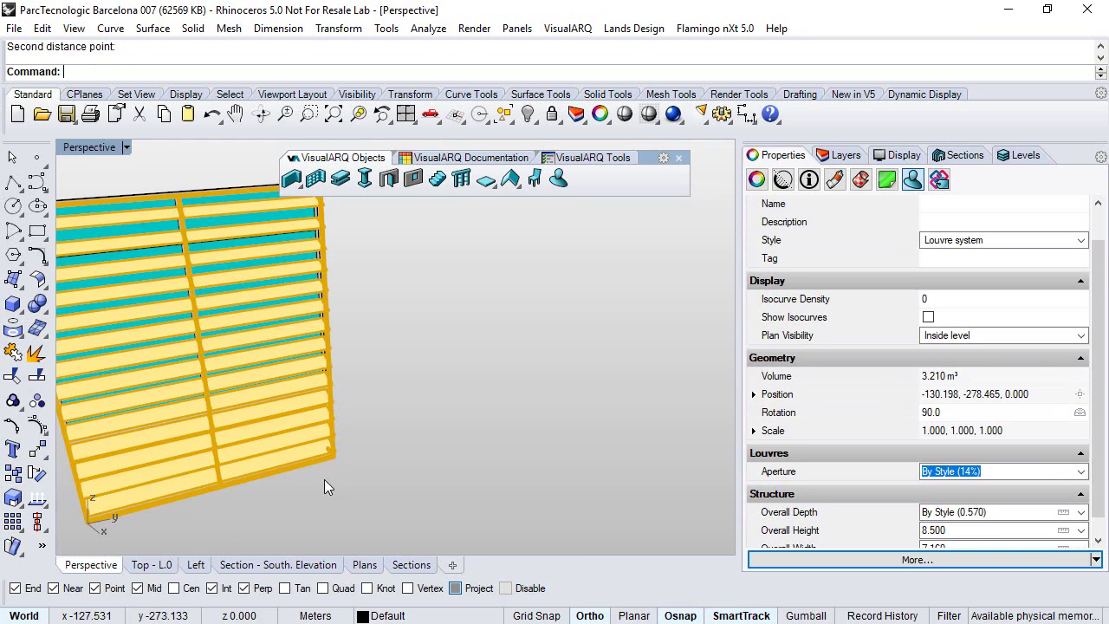
scroll(378, 425, "down", 2)
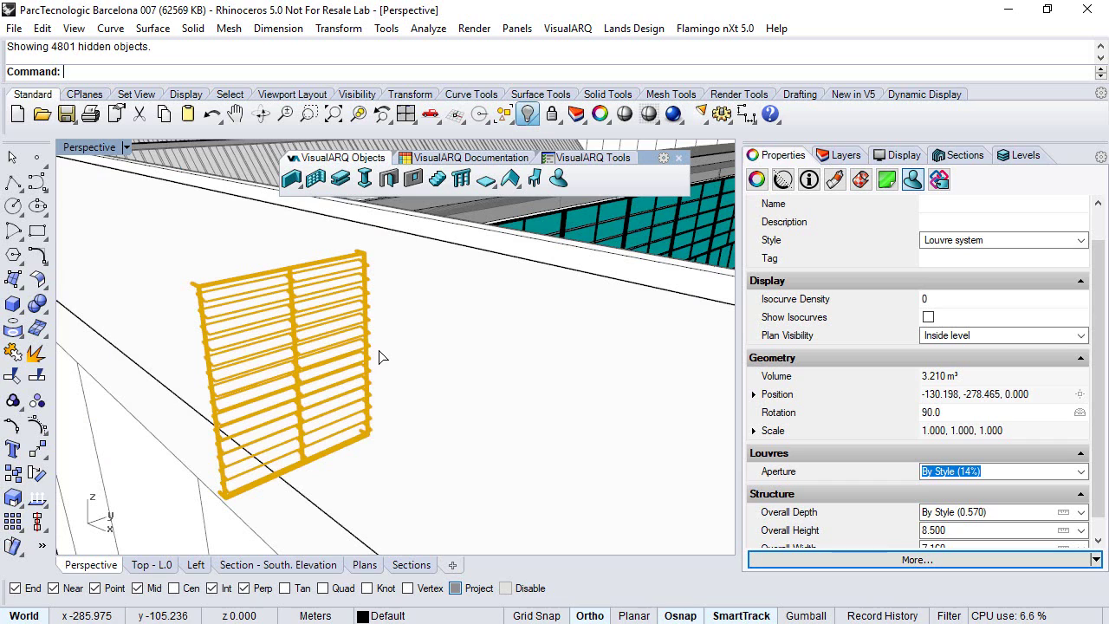
right_click_drag(408, 356, 380, 364)
scroll(364, 371, "up", 3)
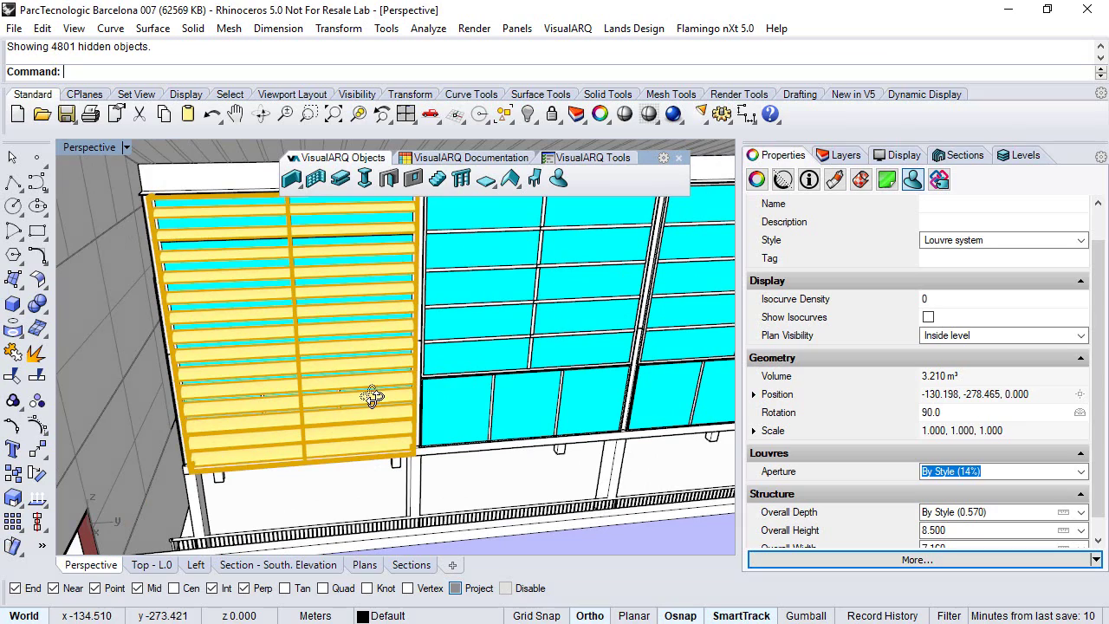
right_click_drag(373, 397, 549, 322)
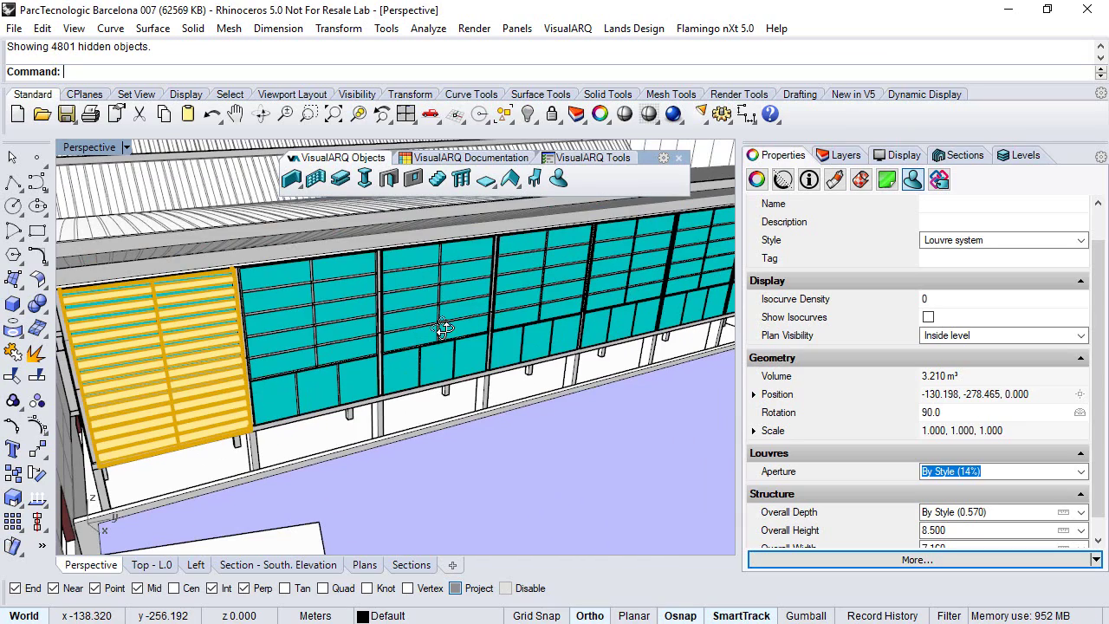
right_click_drag(442, 327, 445, 337)
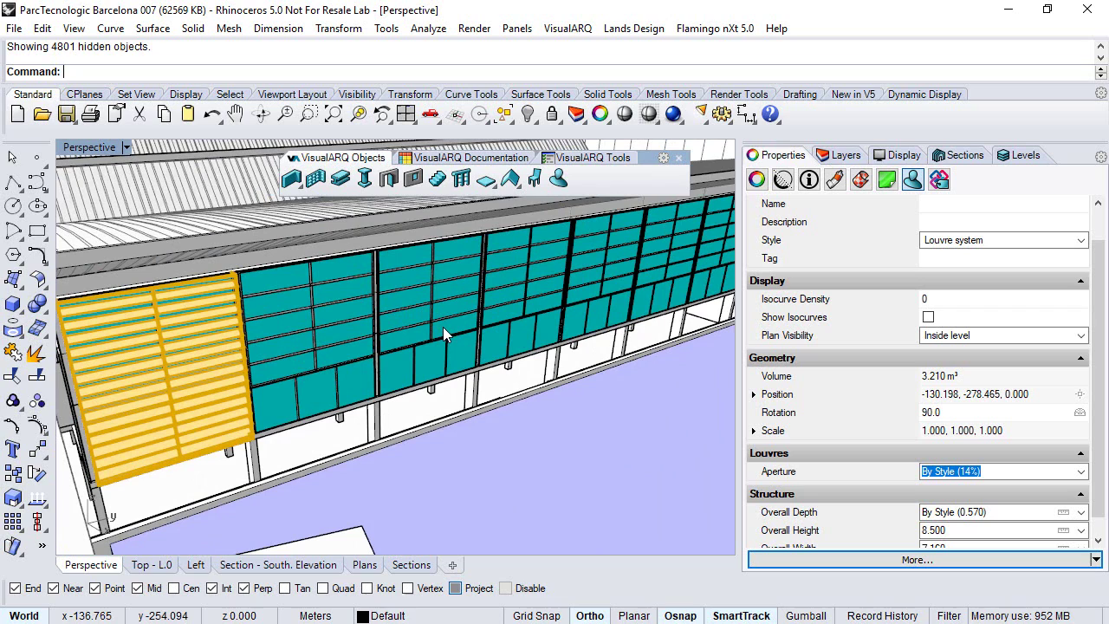
- In Top - L.0, start a rectangular array of the louvre with counts 1 in X, 7 in Y, 1 in Z
left_click(146, 566)
scroll(291, 414, "down", 6)
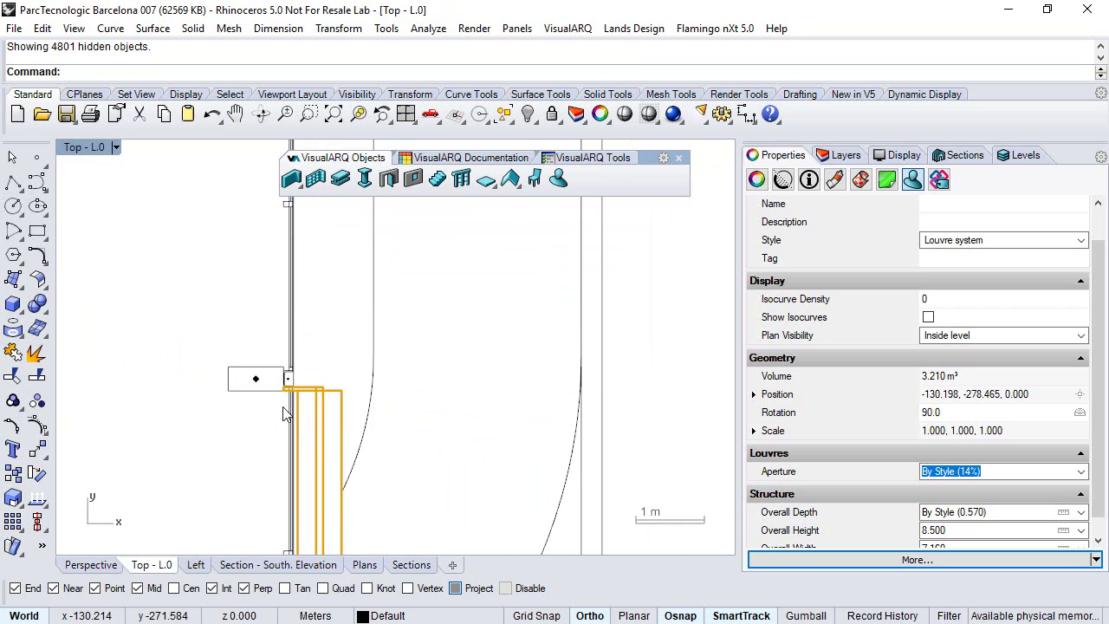
left_click(14, 520)
scroll(322, 309, "down", 3)
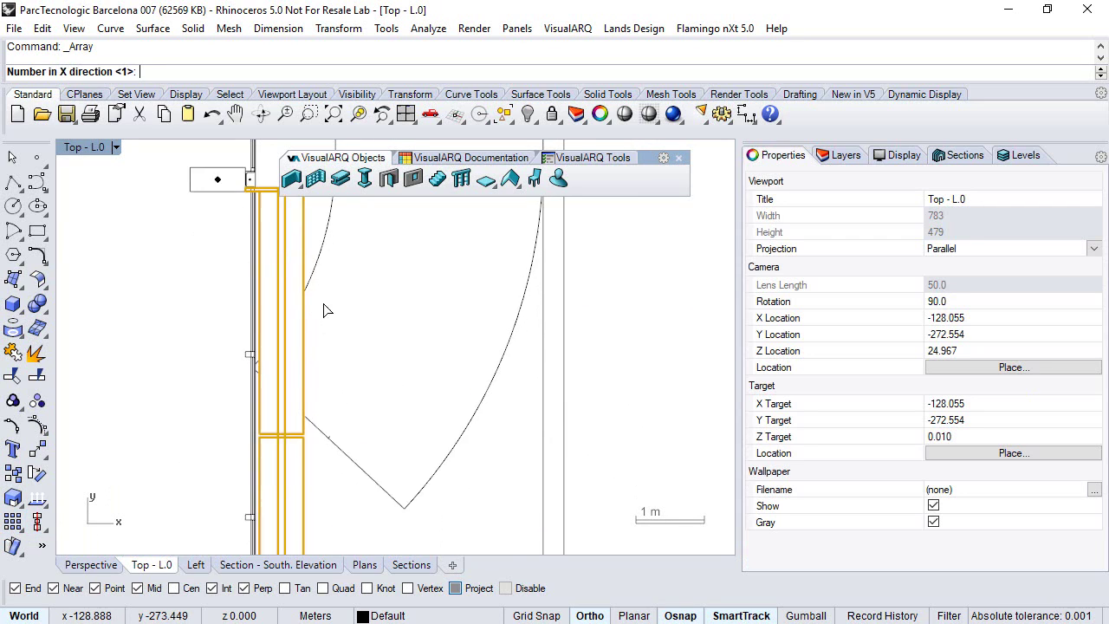
scroll(291, 341, "down", 2)
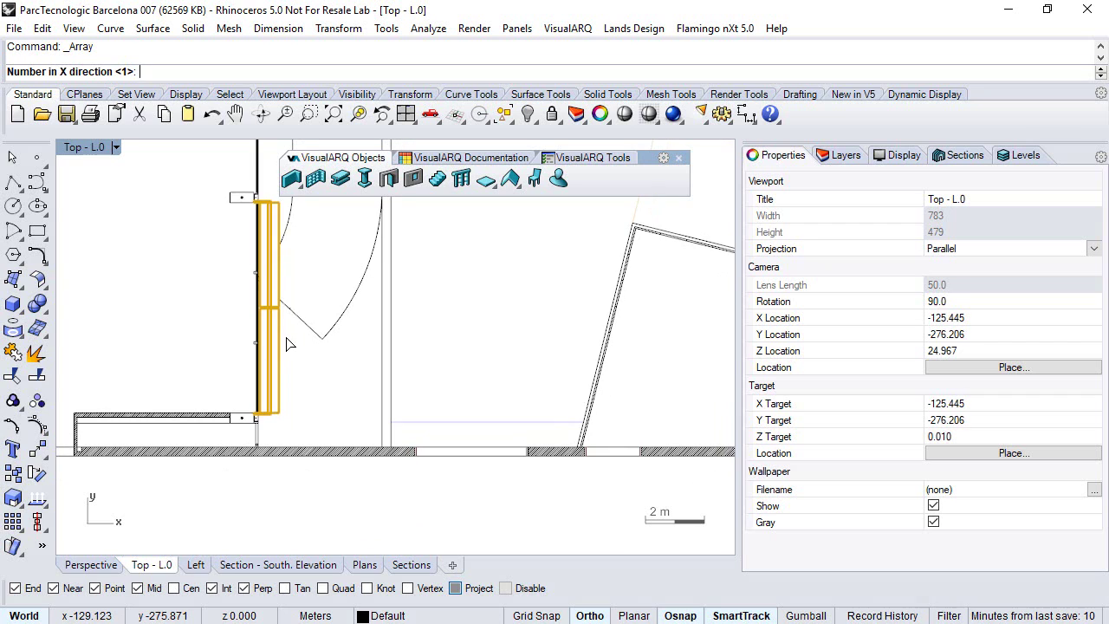
scroll(297, 362, "down", 6)
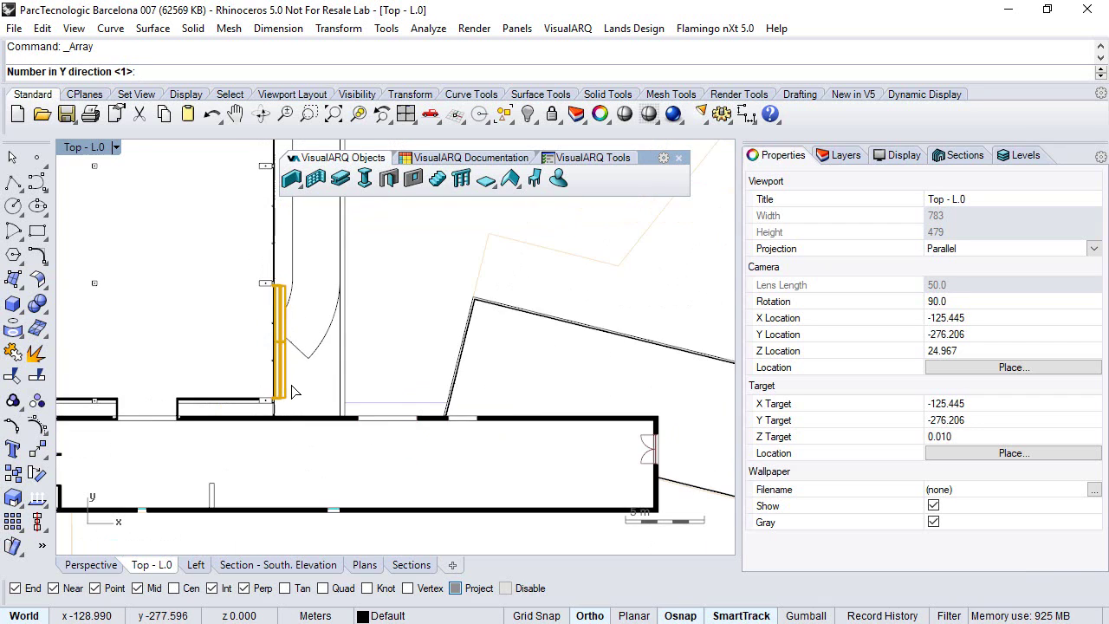
scroll(270, 460, "down", 1)
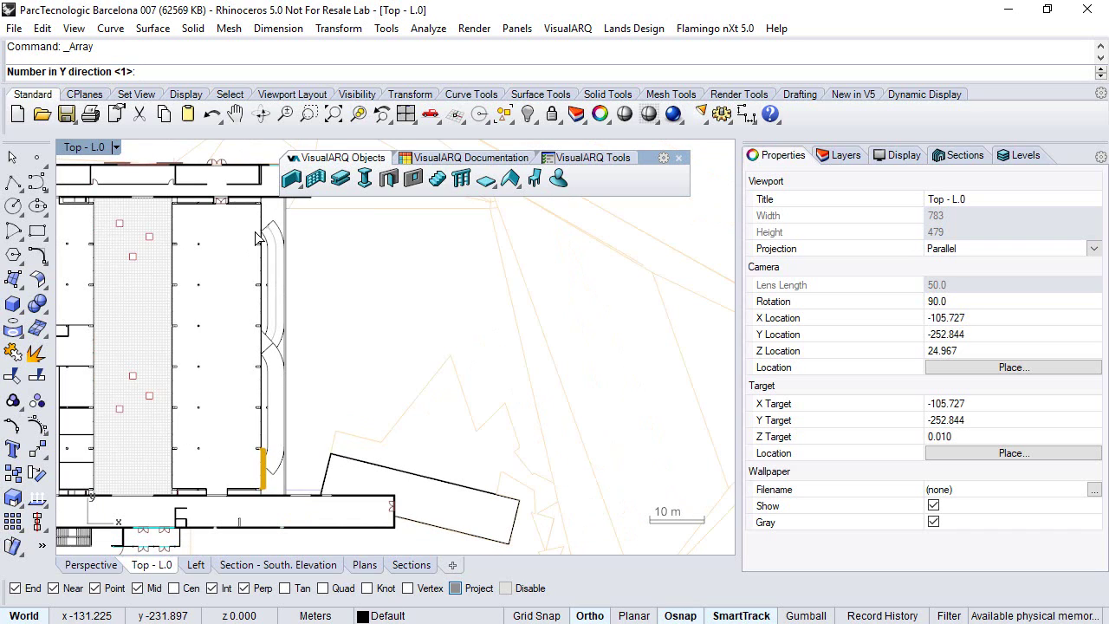
type("7")
key("Return")
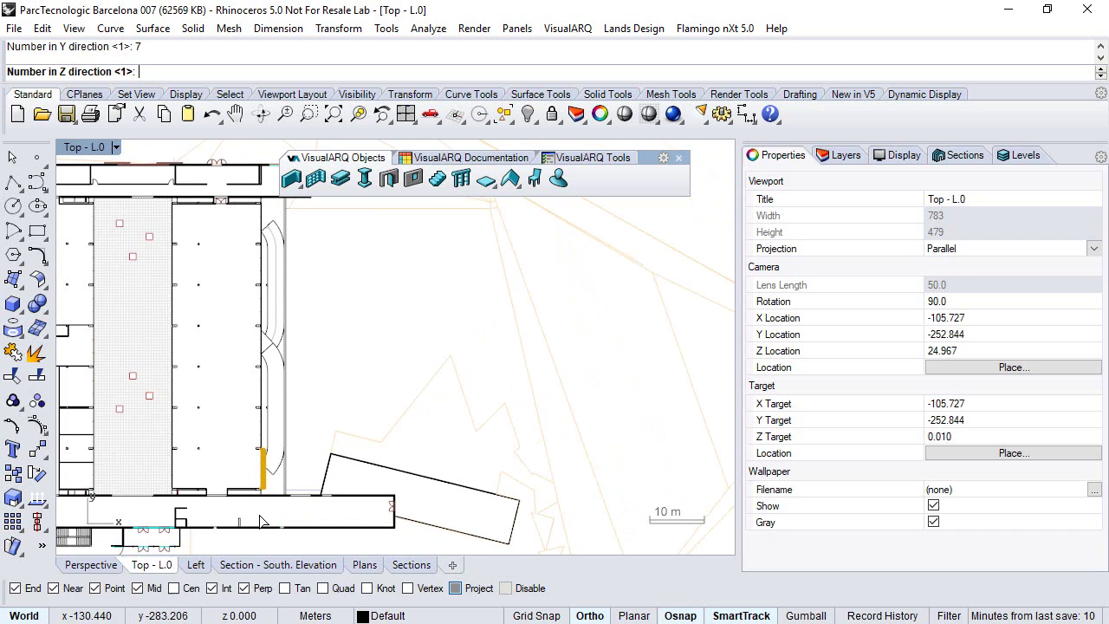
key("Return")
- Set the array spacing to 7.4 m from the louvre corner to the next bay's corner, and accept
scroll(255, 510, "up", 4)
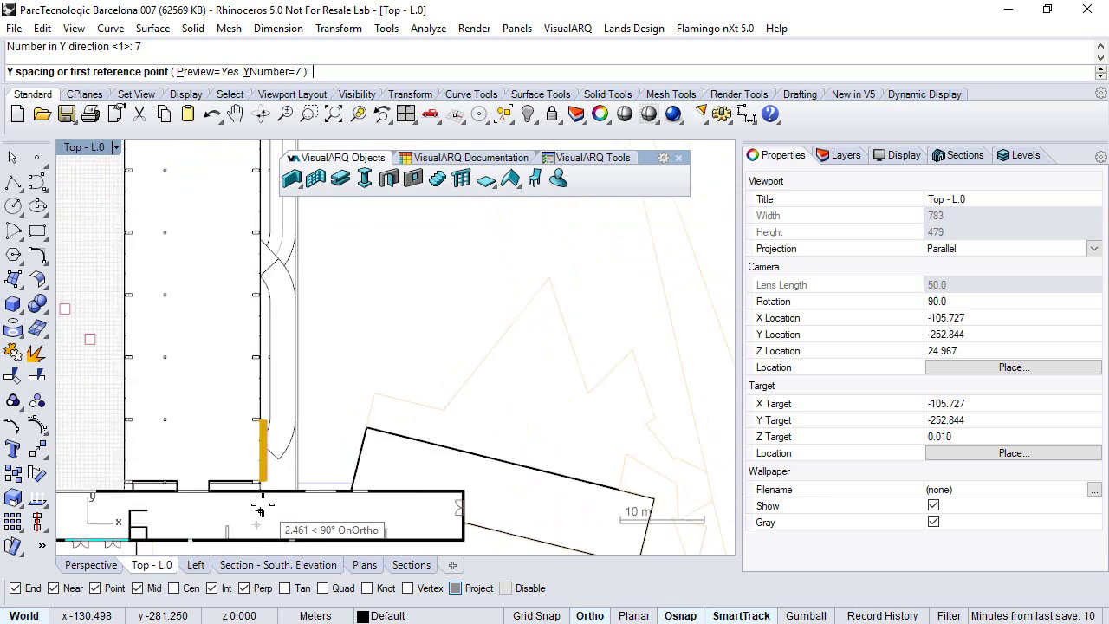
scroll(264, 504, "up", 5)
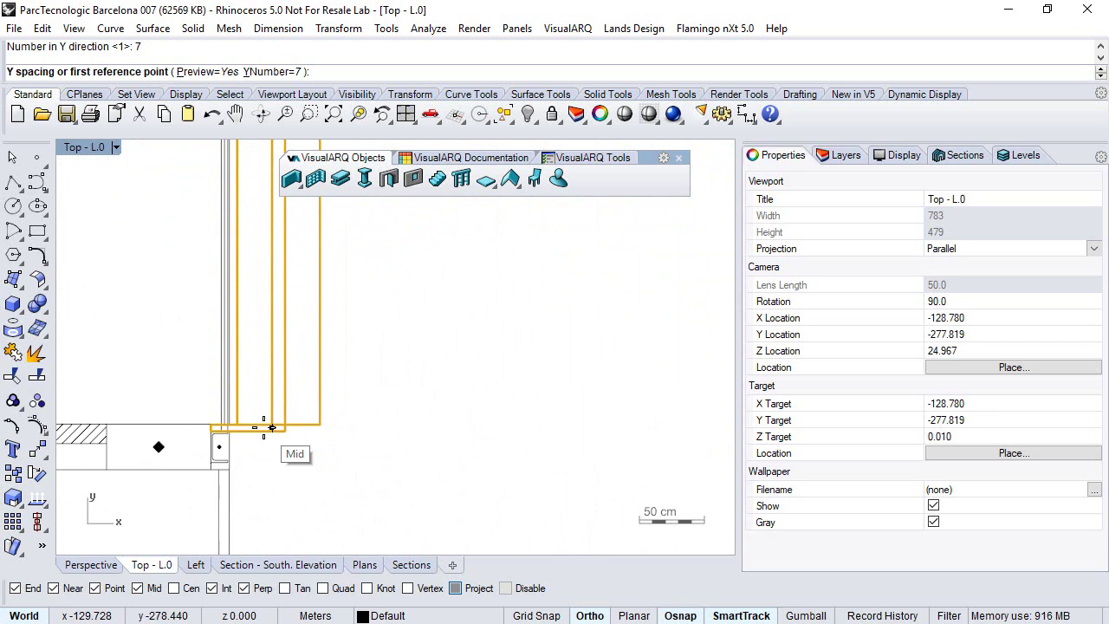
scroll(210, 425, "up", 6)
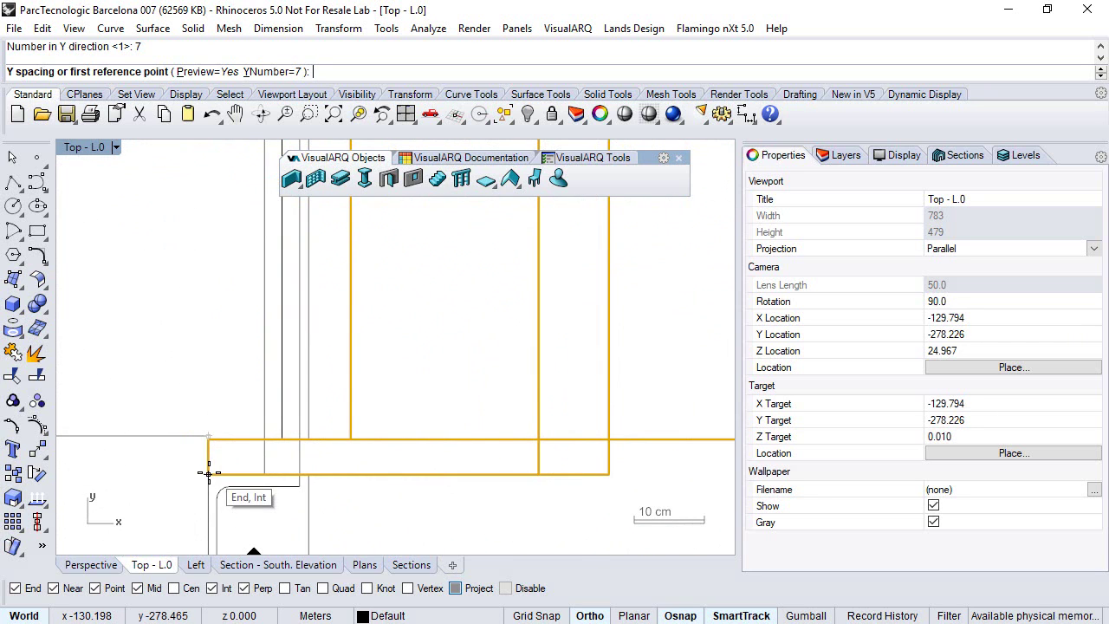
left_click(208, 472)
scroll(208, 472, "down", 8)
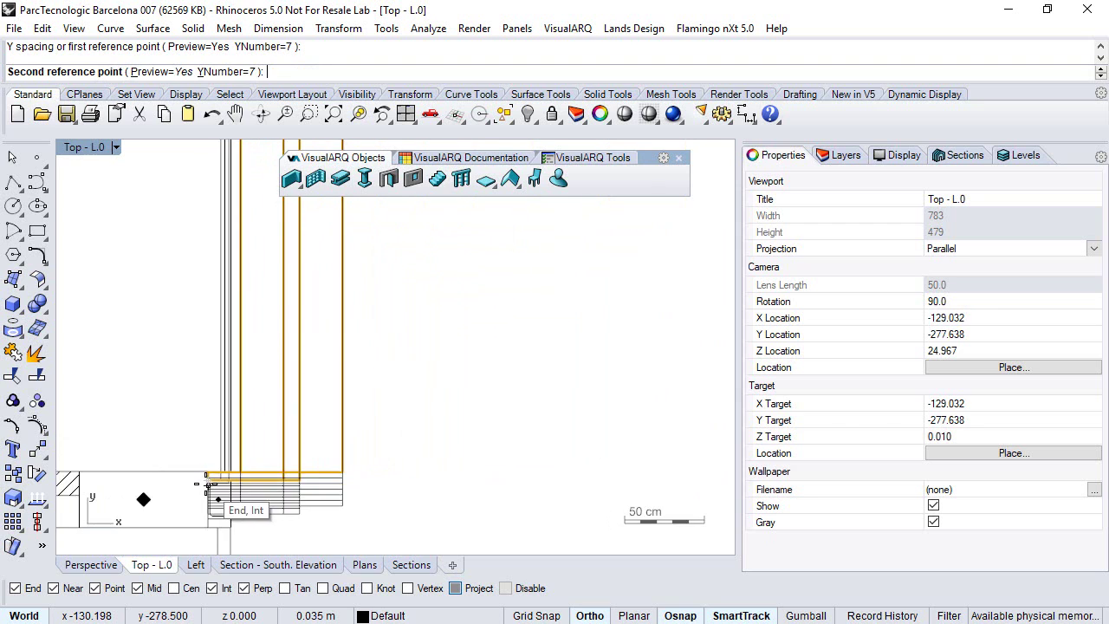
scroll(297, 421, "down", 4)
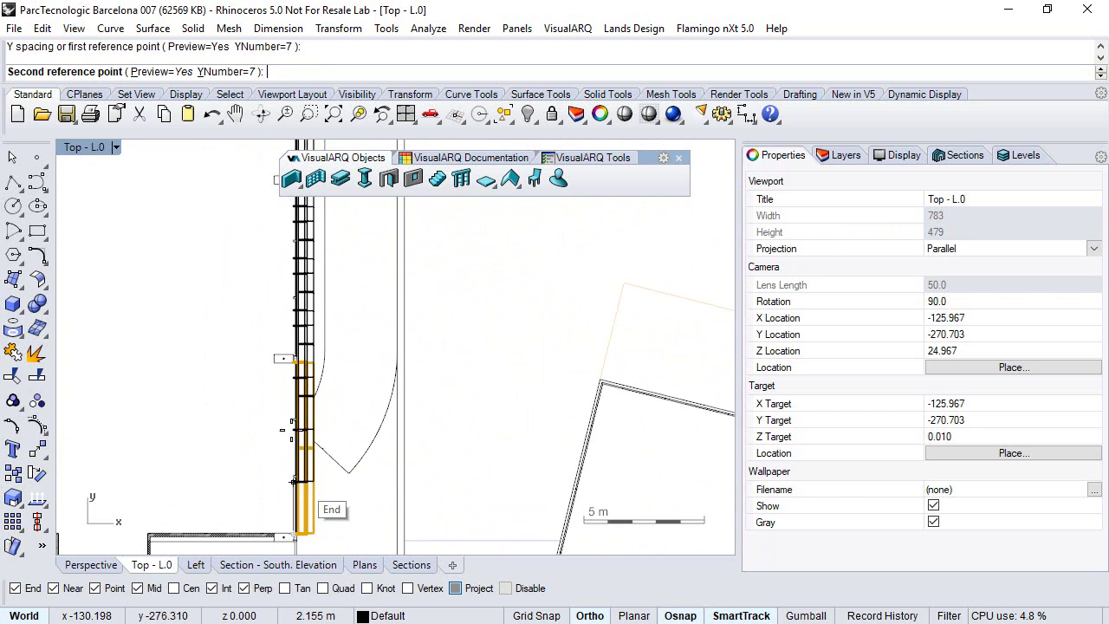
scroll(297, 423, "up", 10)
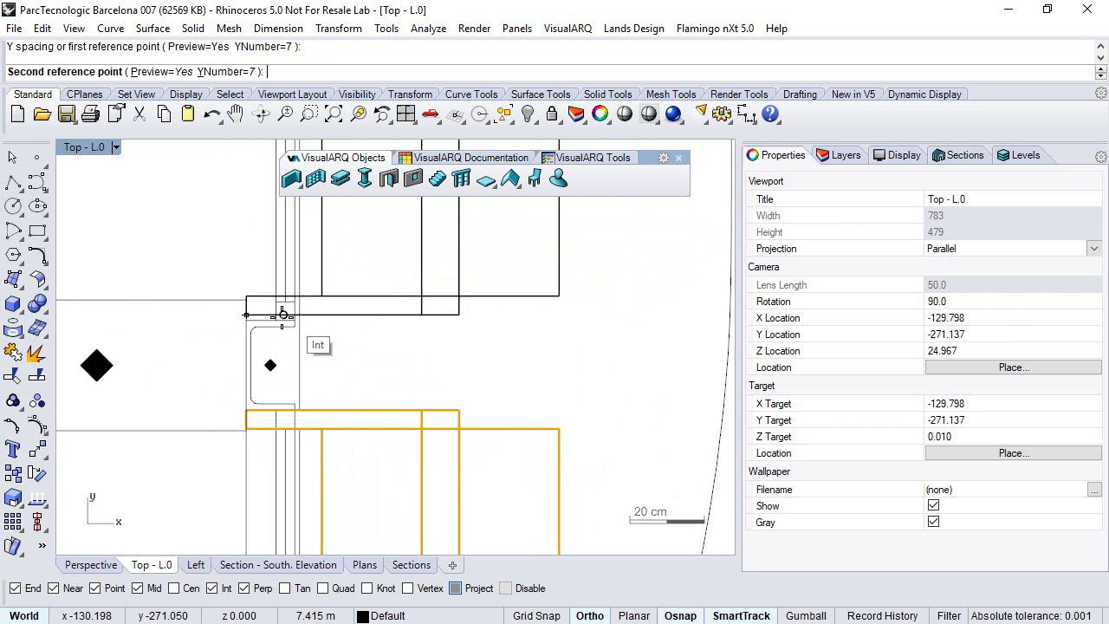
left_click(228, 319)
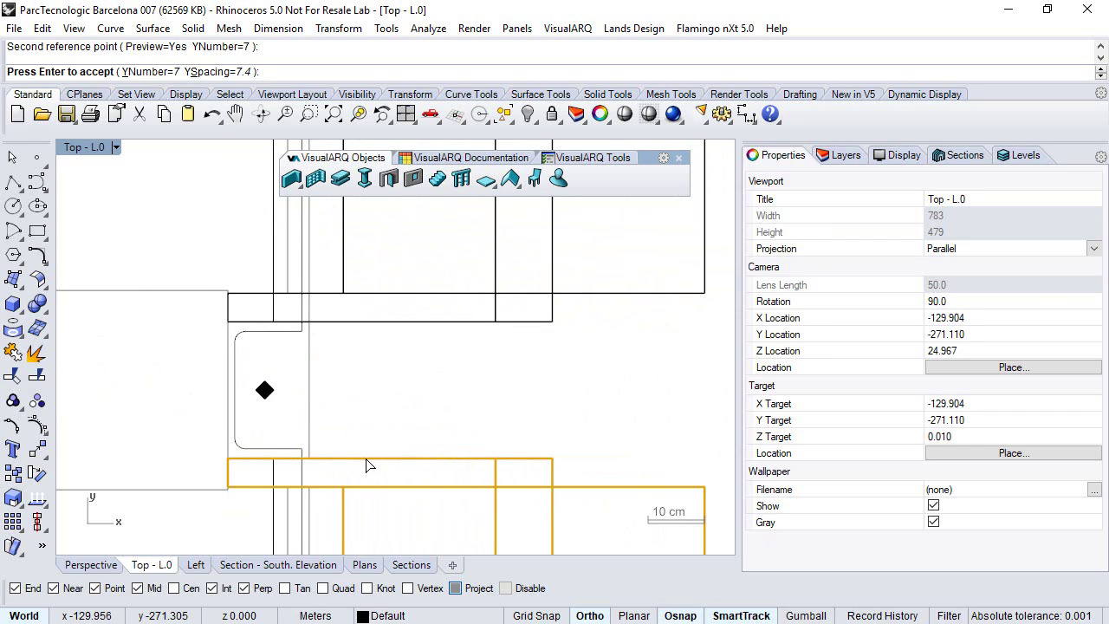
key("Return")
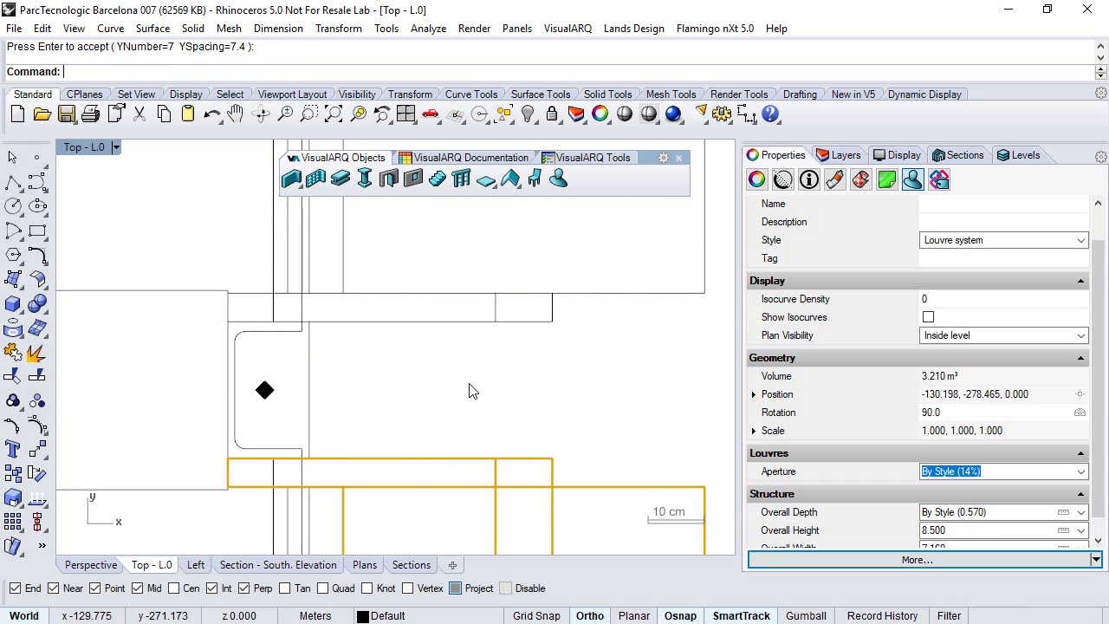
- In Perspective, give three successive louvre panels Louvres Aperture values of 50, 75 and 90
left_click(90, 565)
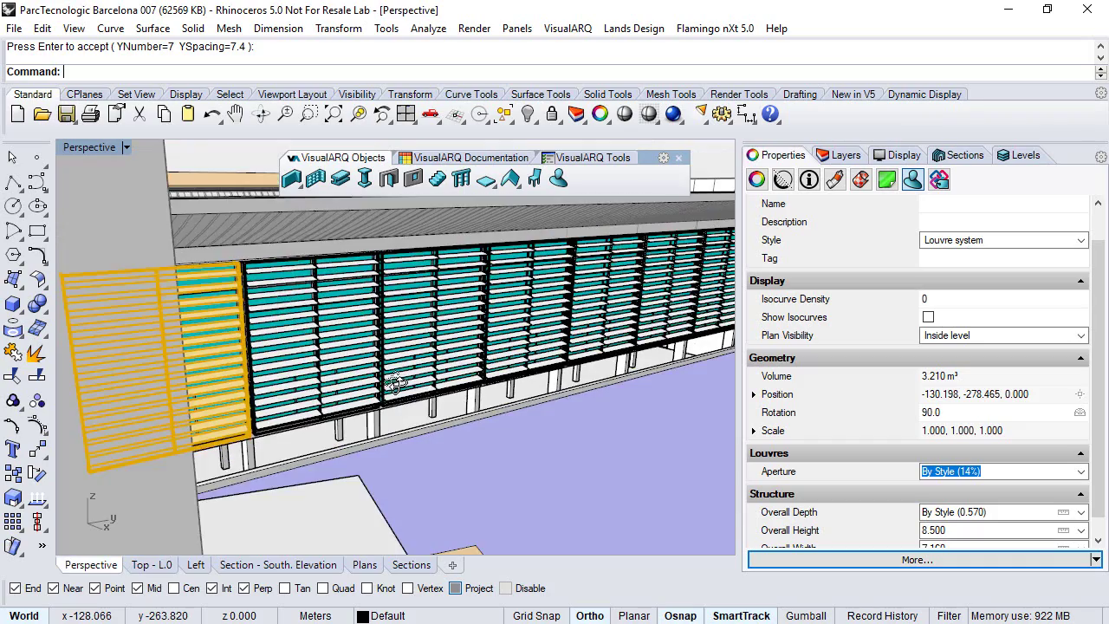
right_click_drag(394, 383, 347, 408)
left_click(338, 410)
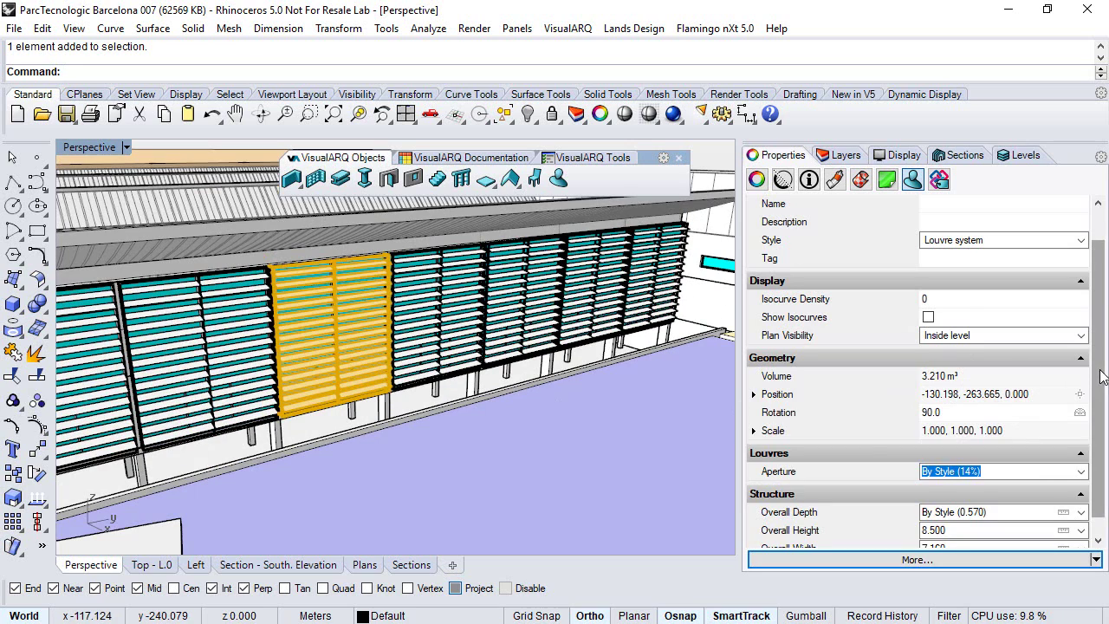
scroll(1019, 482, "down", 1)
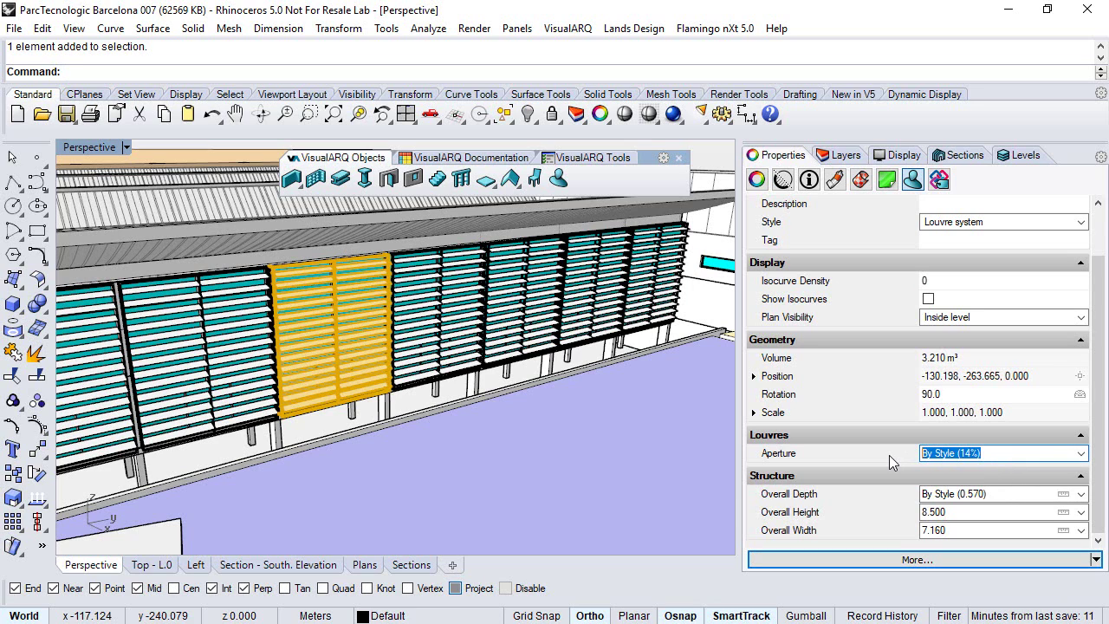
type("50")
key("Return")
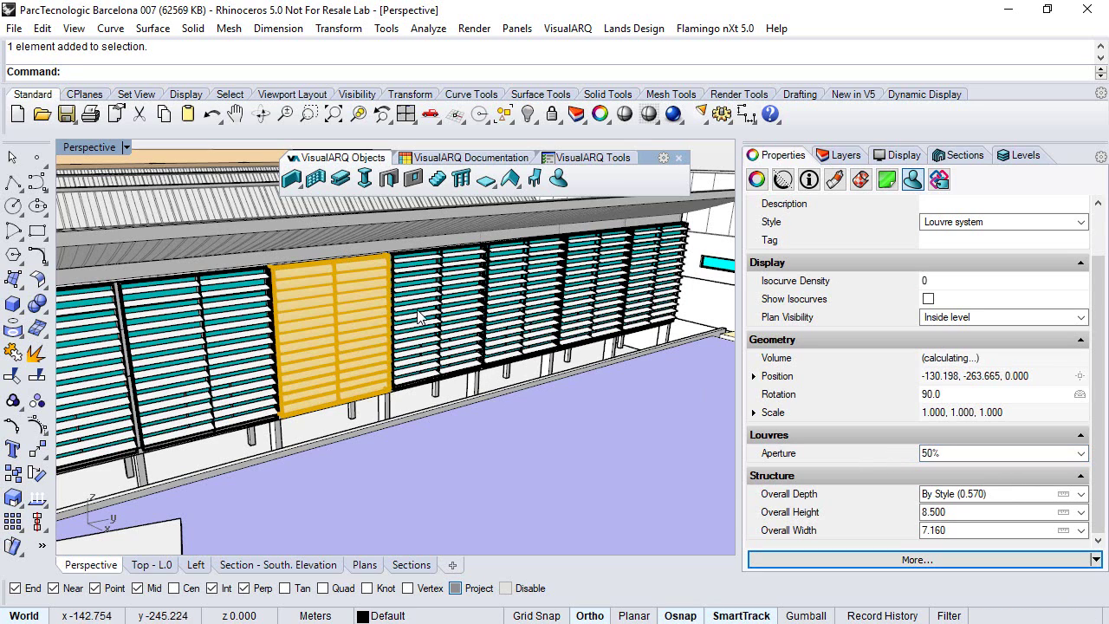
left_click(427, 319)
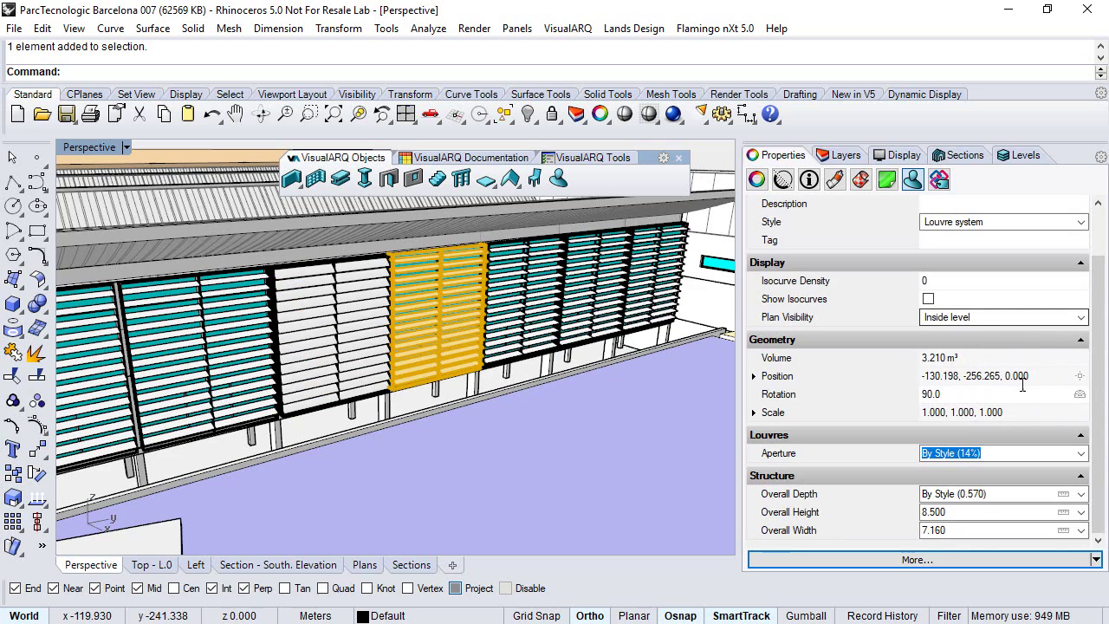
type("75")
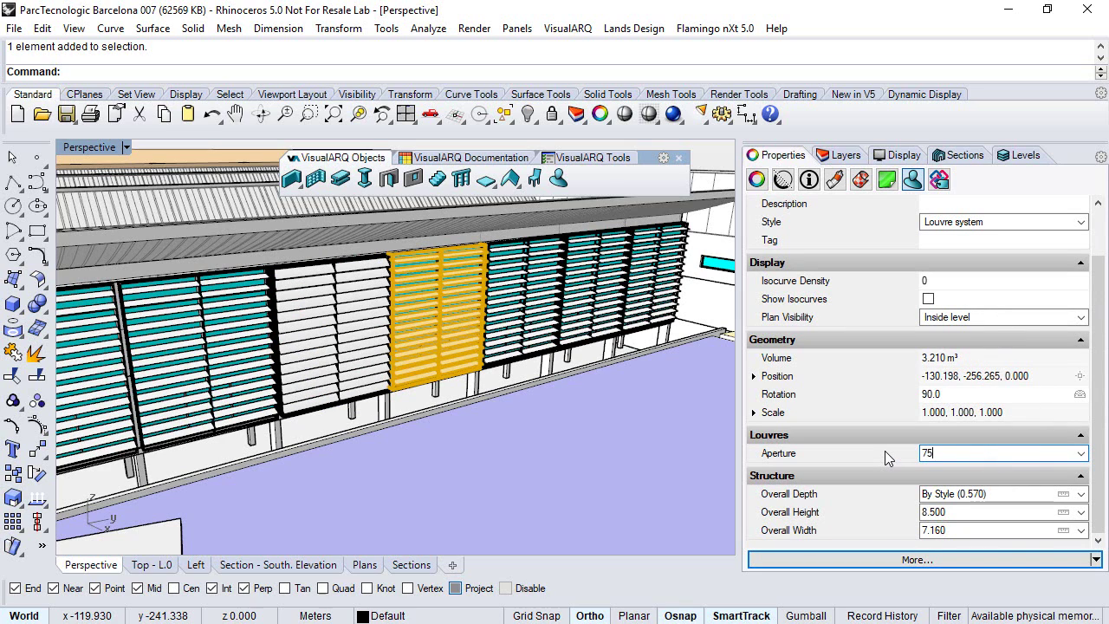
key("Return")
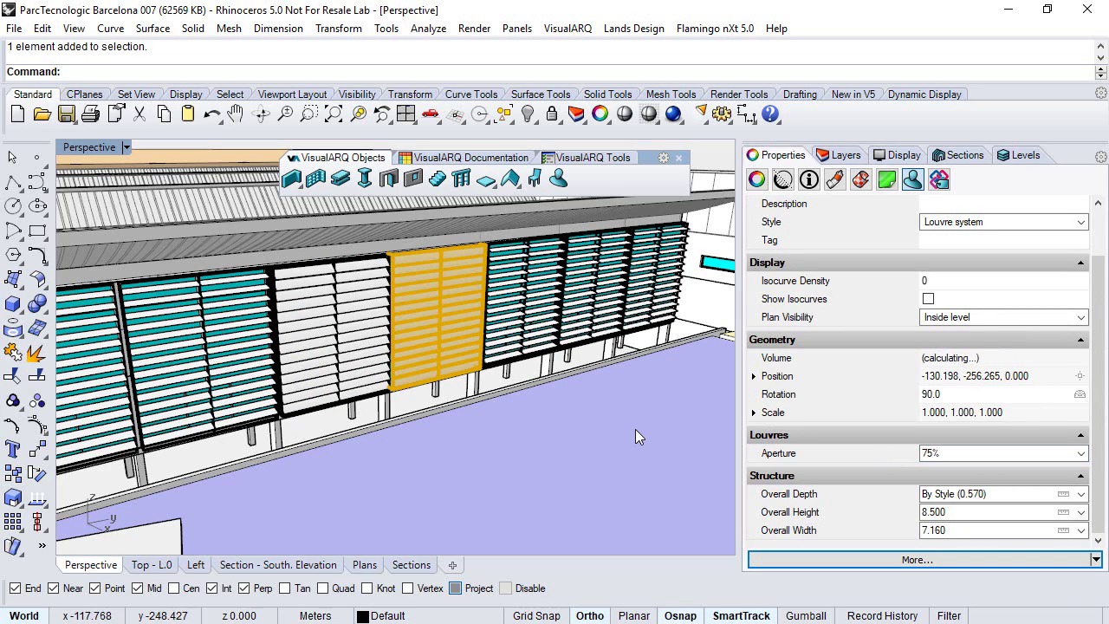
left_click(656, 299)
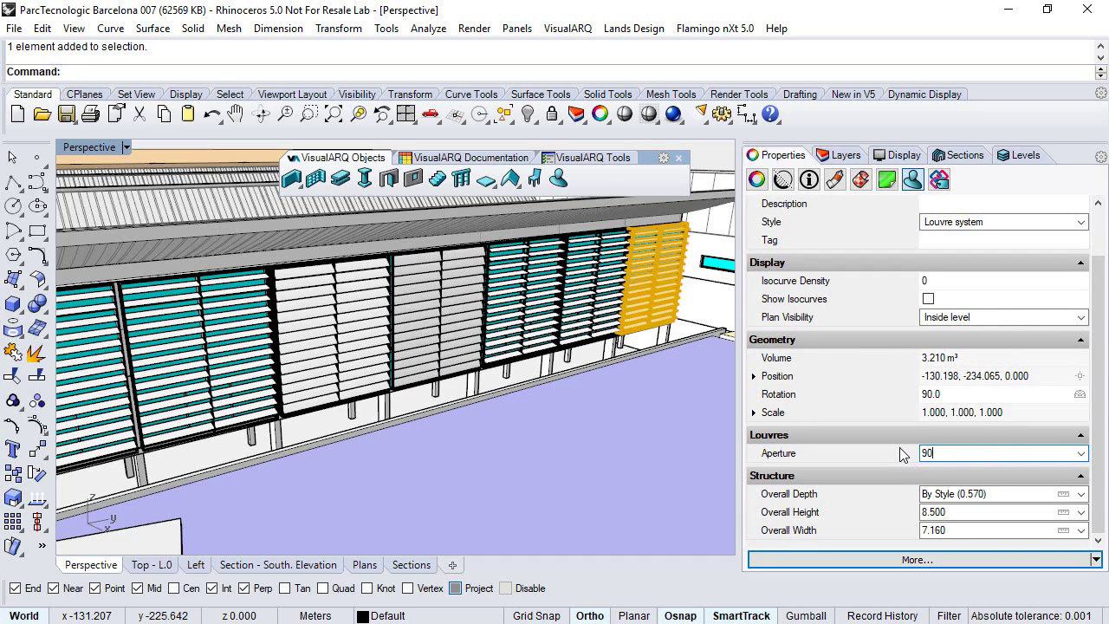
key("Return")
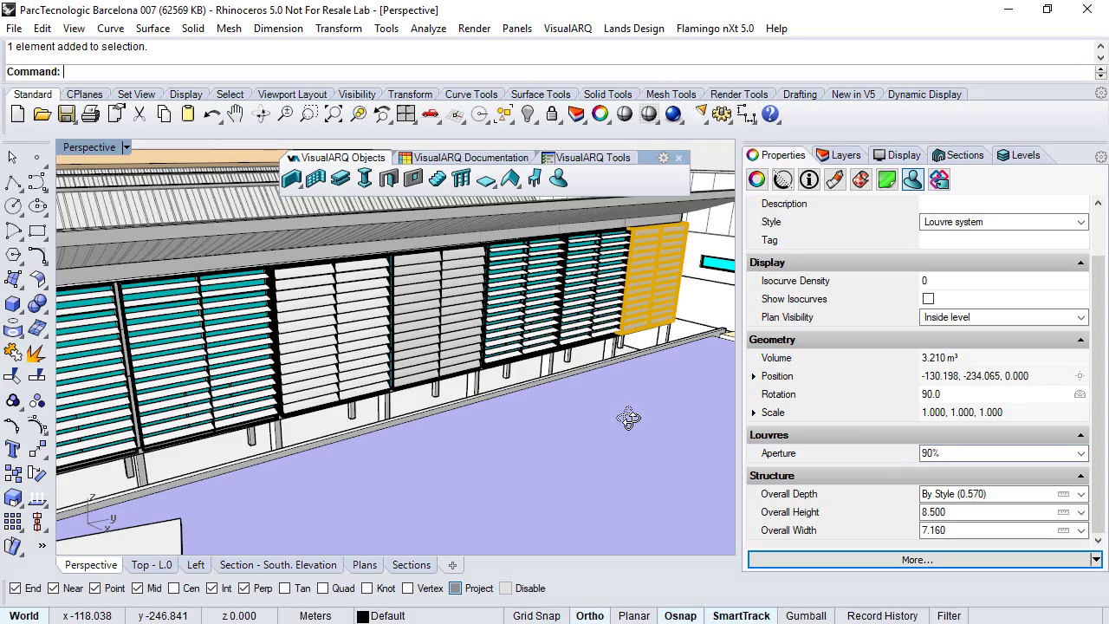
mouse_move(629, 419)
right_mouse_down()
mouse_move(613, 411)
mouse_move(615, 422)
mouse_move(619, 414)
right_mouse_up()
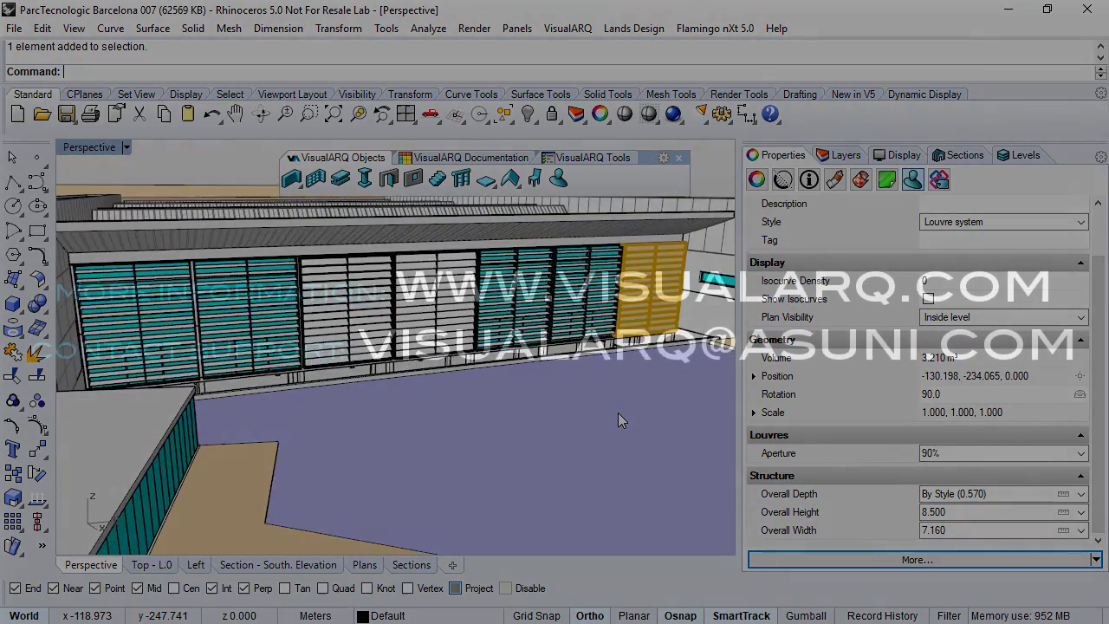
scroll(611, 410, "down", 3)
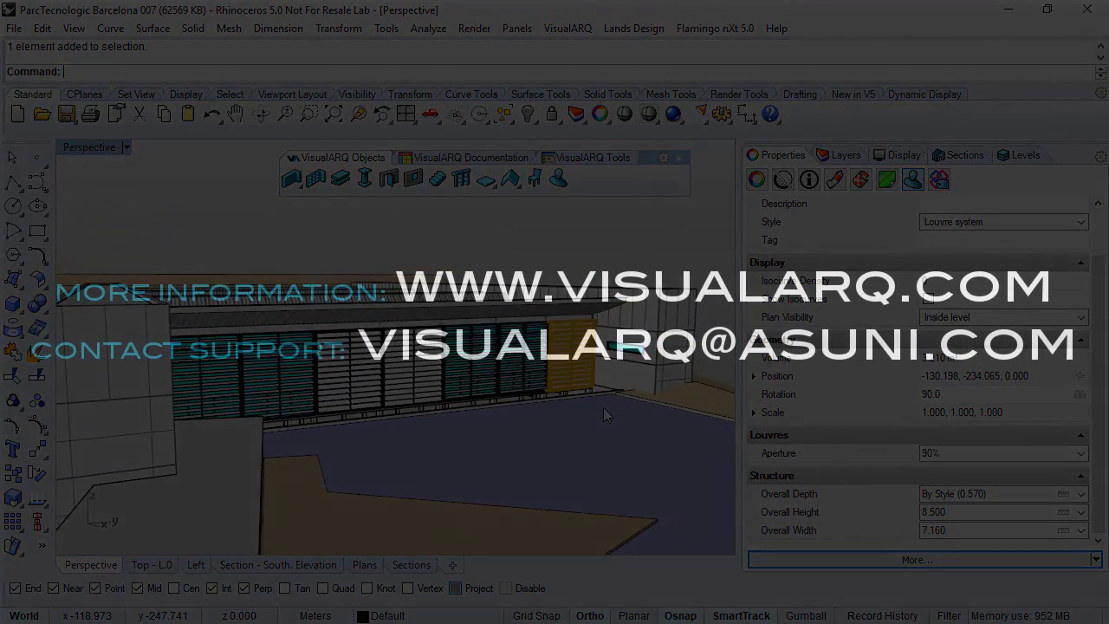